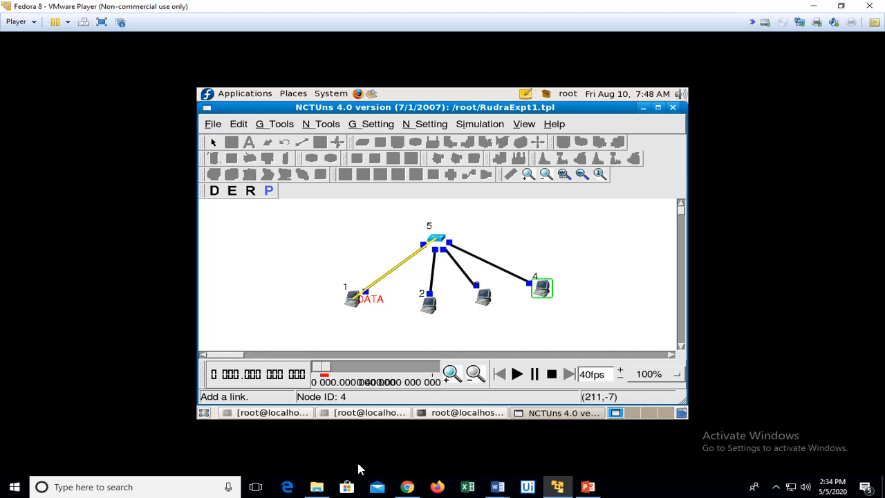
# Examine the dispatcher terminal's output, then read through the coordinator terminal's simulation log from its first events to its end
pyautogui.click(291, 413)
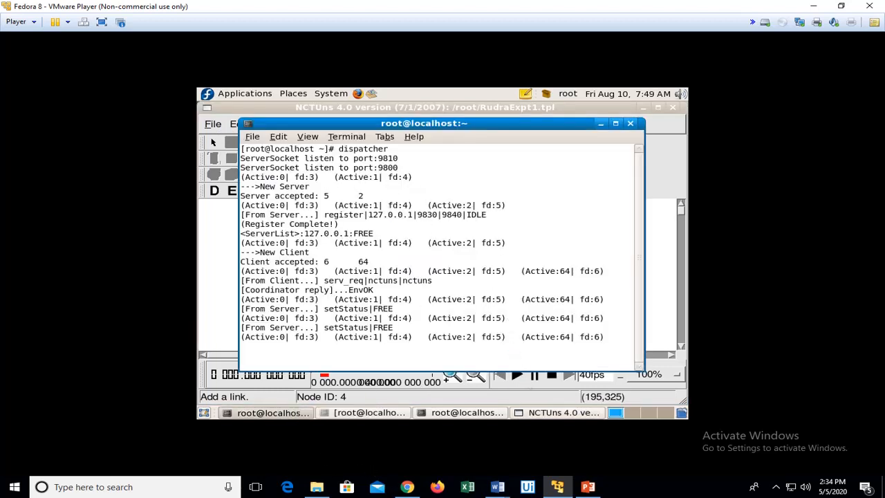
pyautogui.doubleClick(374, 149)
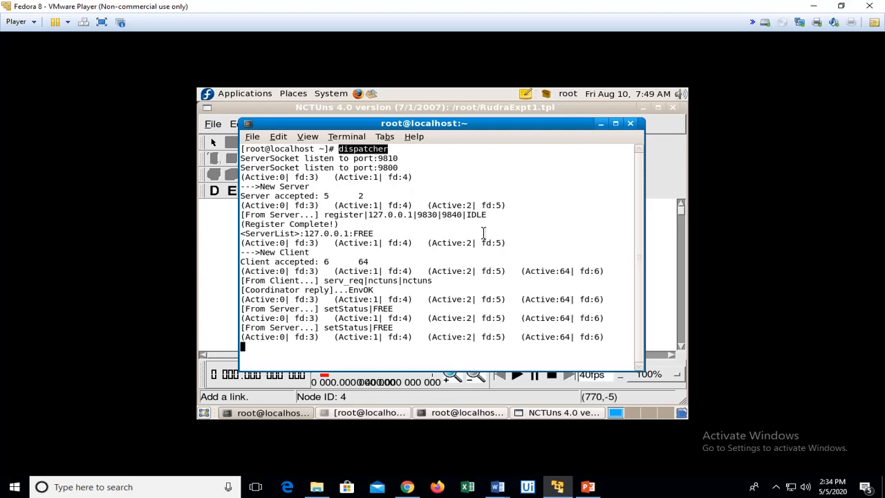
pyautogui.click(601, 124)
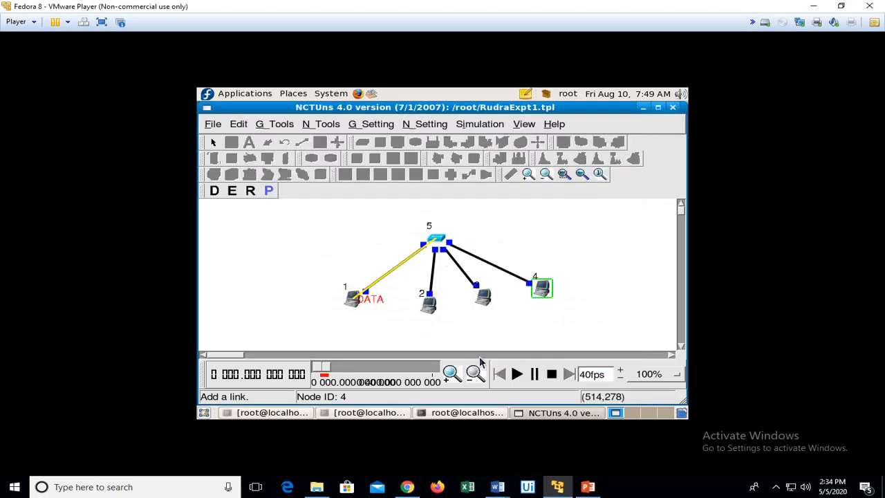
pyautogui.click(361, 413)
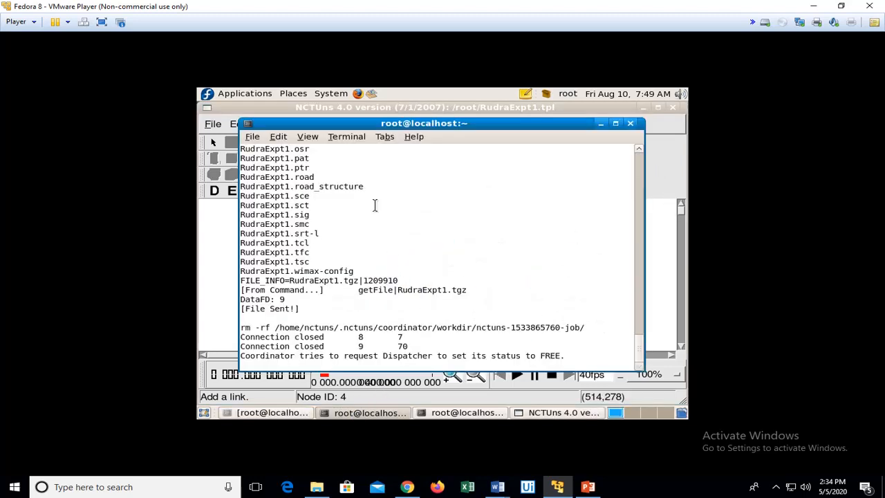
pyautogui.scroll(5, 378, 215)
pyautogui.scroll(20, 378, 215)
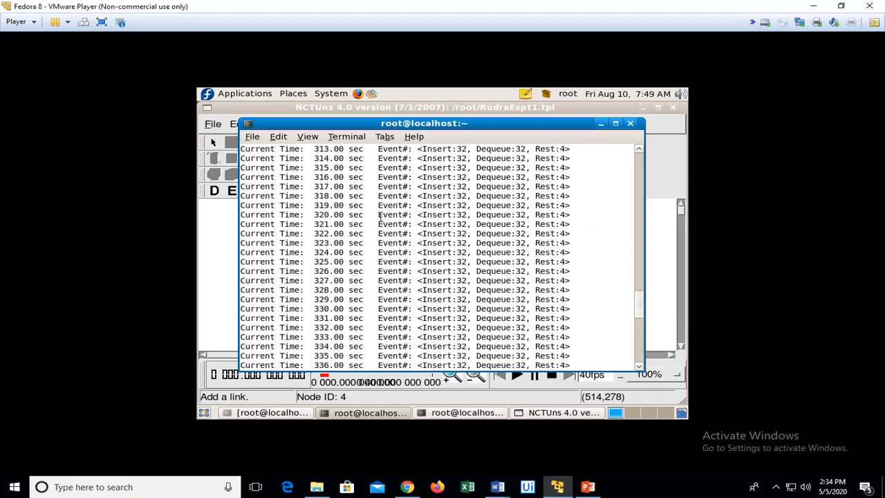
pyautogui.moveTo(638, 296); pyautogui.dragTo(641, 153)
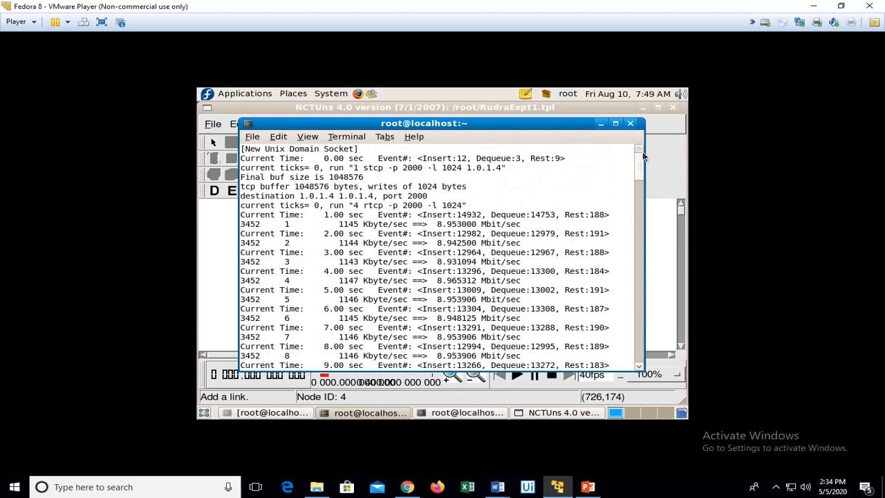
pyautogui.moveTo(642, 150); pyautogui.dragTo(637, 367)
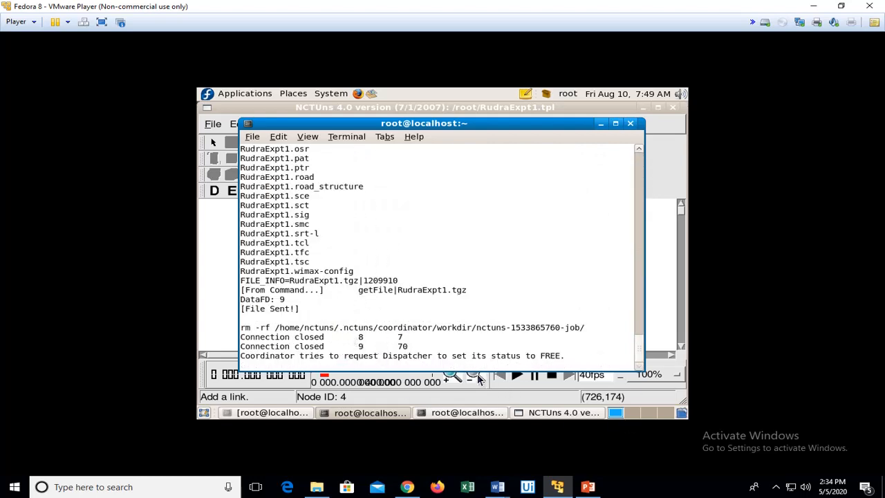
# Check the three running terminals once more and minimize them to return to the topology editor
pyautogui.click(429, 414)
pyautogui.click(372, 417)
pyautogui.click(372, 418)
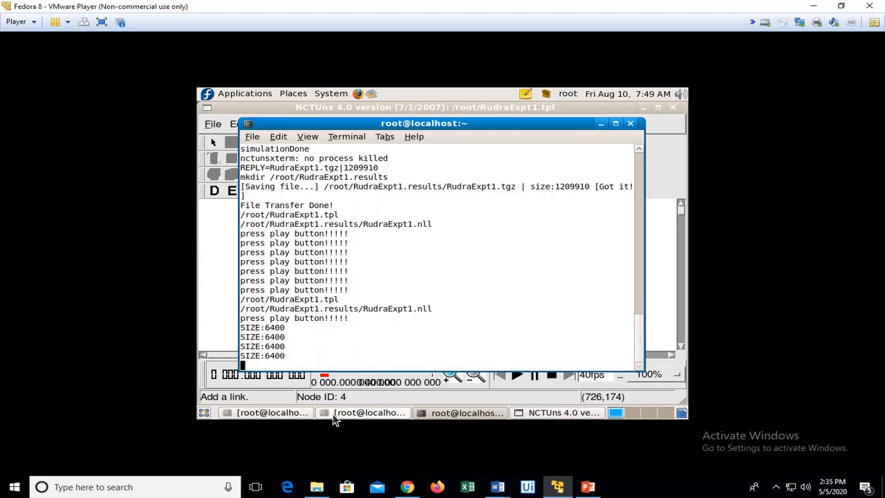
pyautogui.click(299, 419)
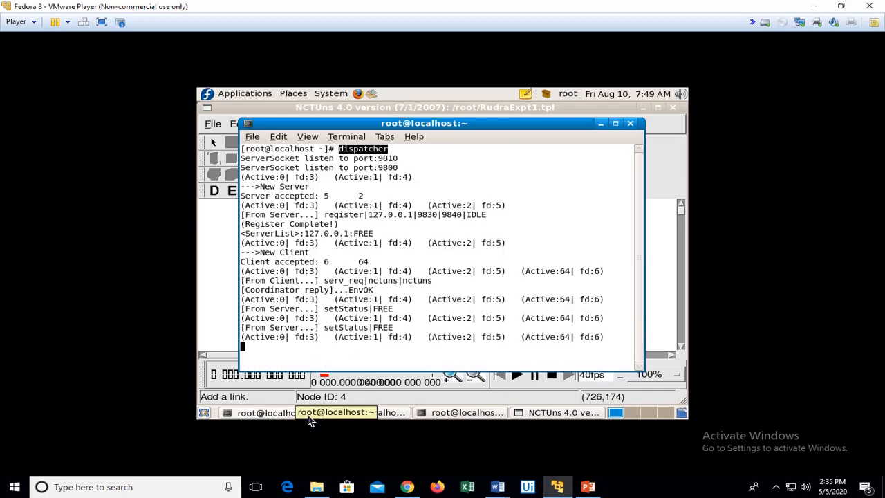
pyautogui.click(346, 416)
pyautogui.click(444, 417)
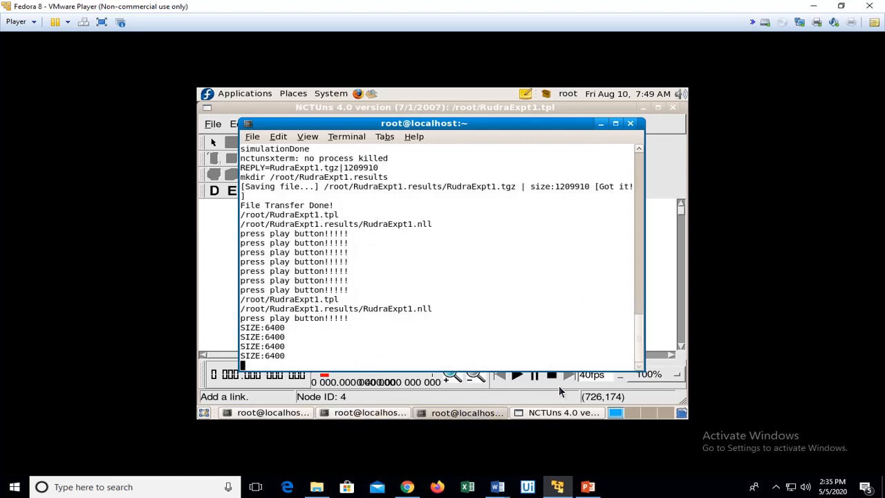
pyautogui.click(599, 125)
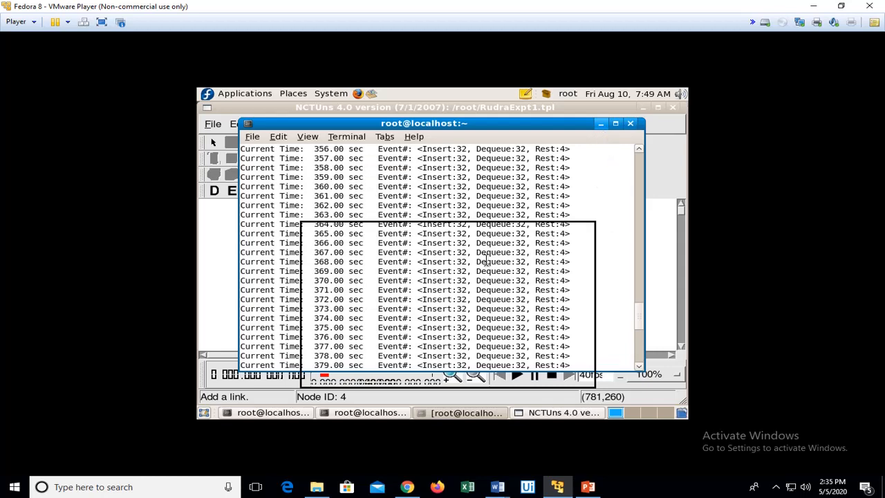
pyautogui.click(602, 126)
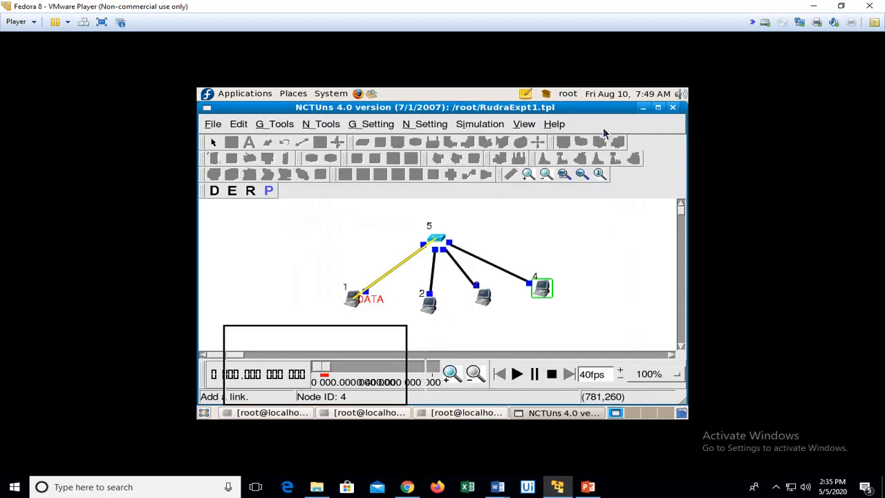
# Start a new empty topology
pyautogui.click(213, 124)
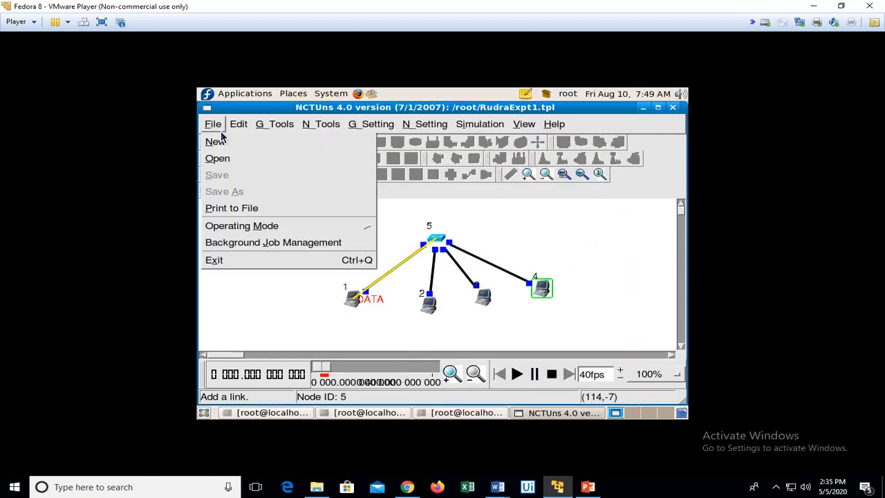
pyautogui.click(214, 141)
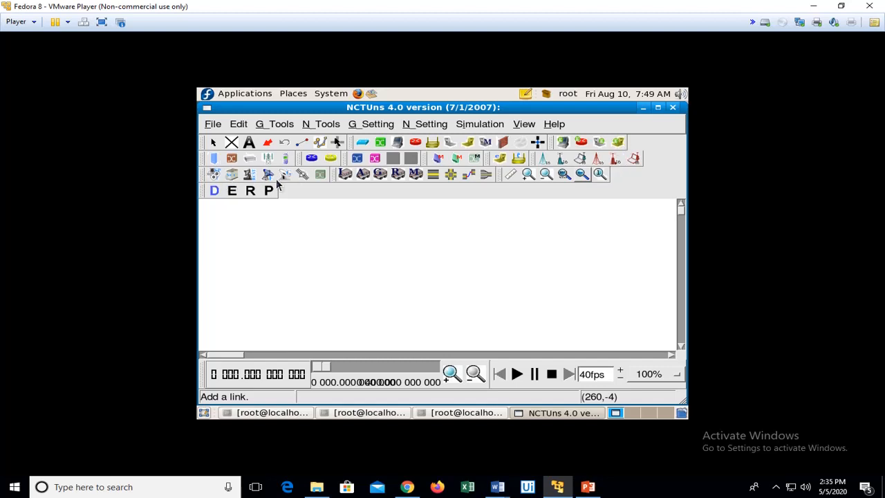
pyautogui.click(394, 145)
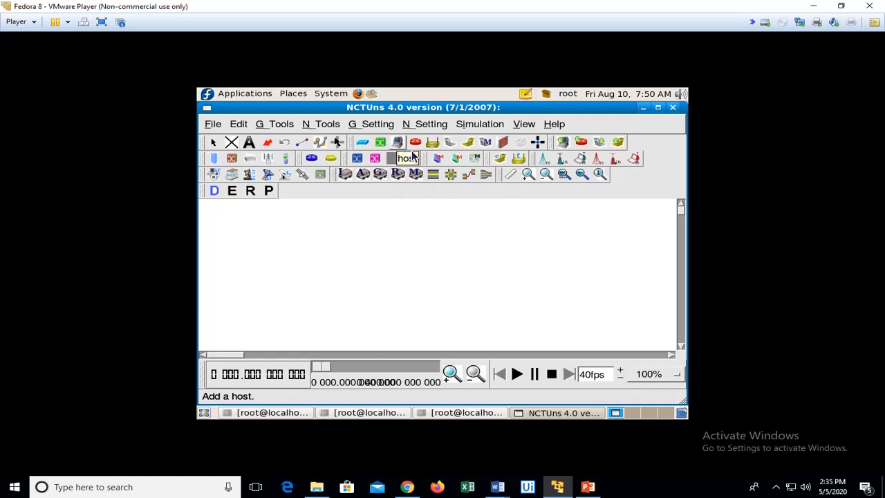
pyautogui.click(315, 278)
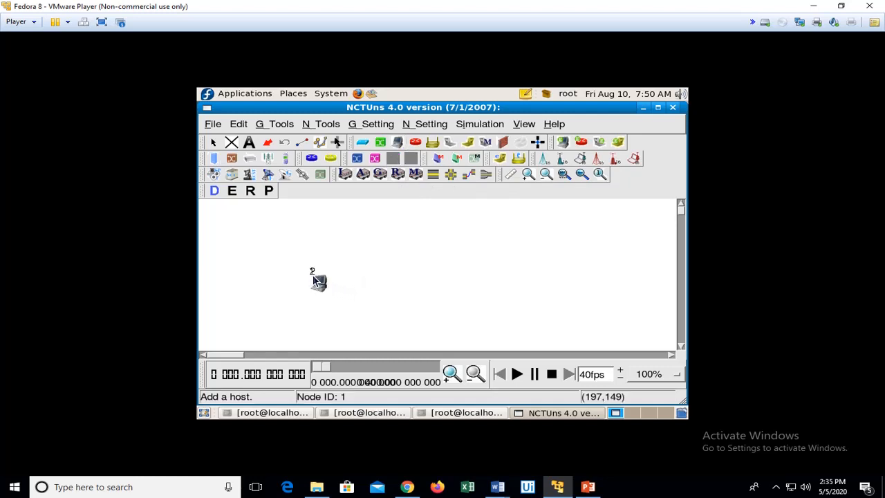
pyautogui.click(232, 143)
pyautogui.click(323, 280)
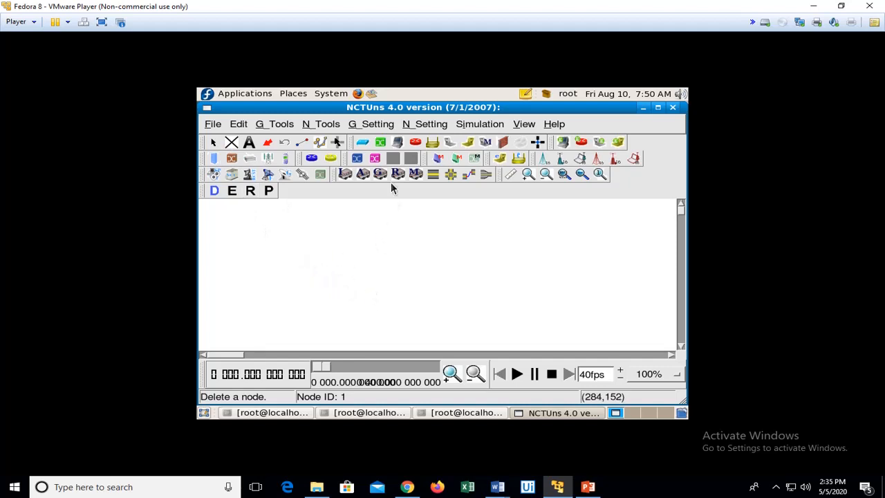
# Place four hosts, two on each side of the workspace, and delete the duplicate host stacked at the lower left
pyautogui.click(398, 142)
pyautogui.click(289, 263)
pyautogui.click(308, 320)
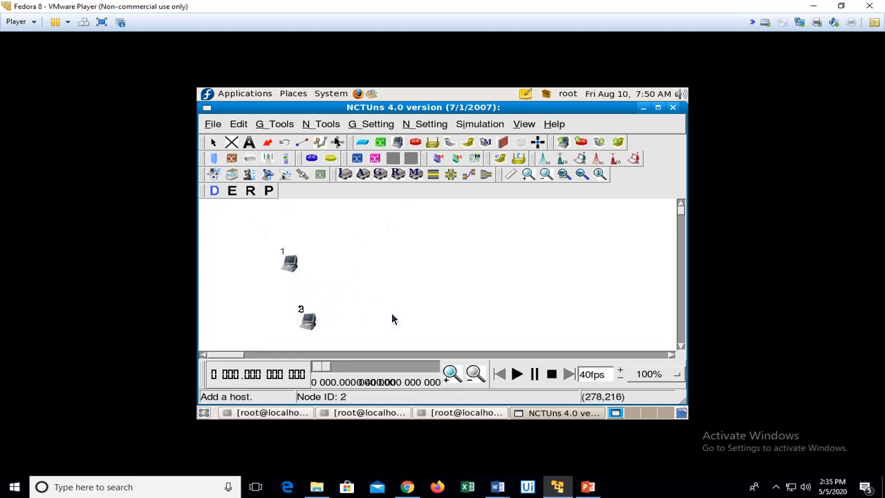
pyautogui.click(488, 320)
pyautogui.click(483, 268)
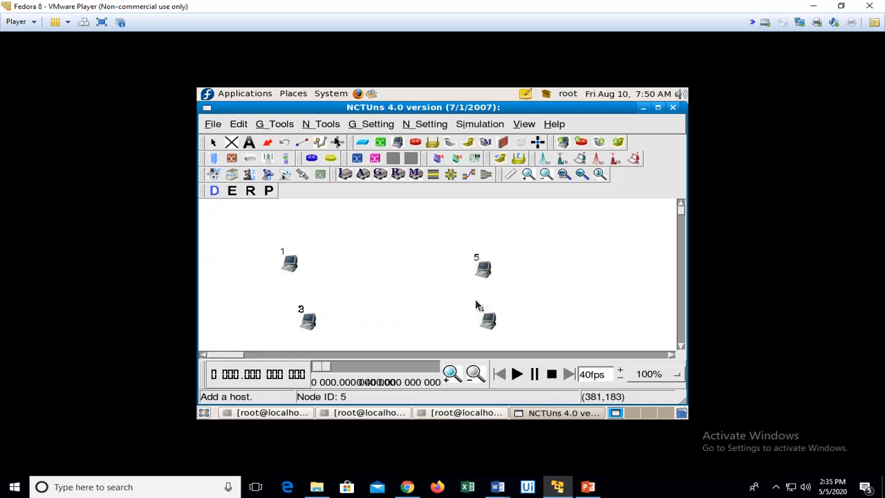
pyautogui.click(232, 142)
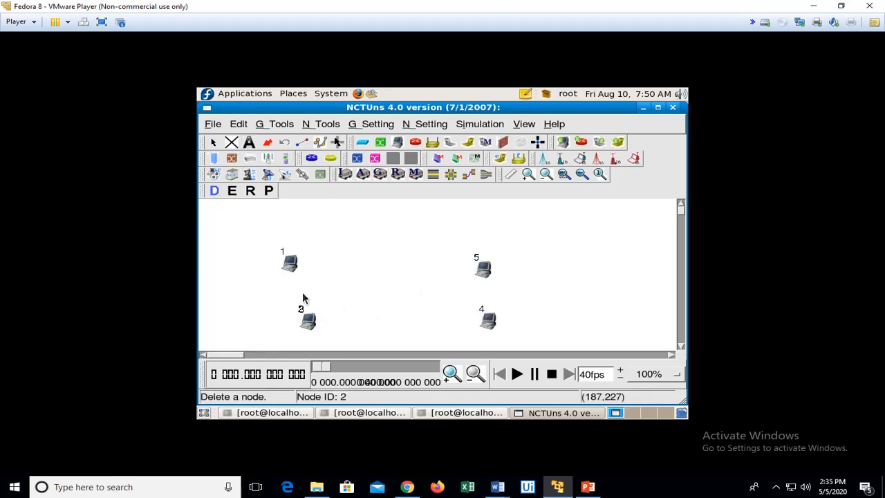
pyautogui.click(311, 325)
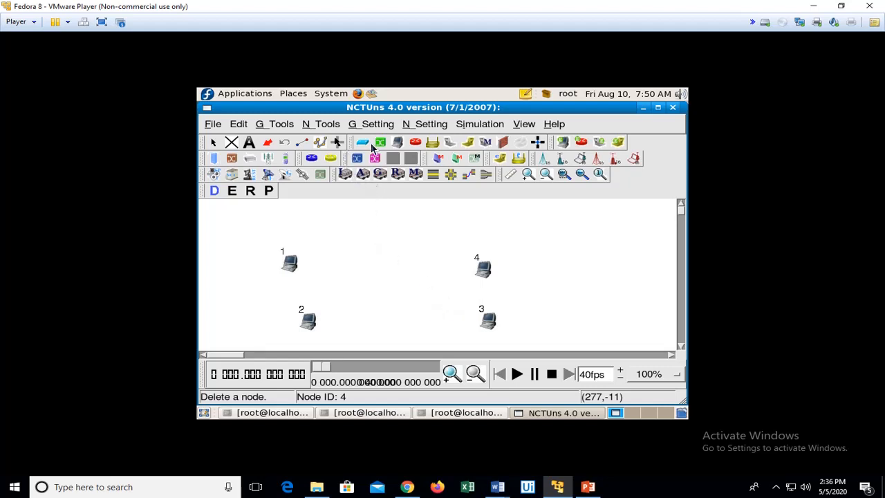
# Place a hub in the middle of the four hosts and delete the duplicate hub stacked on it
pyautogui.click(391, 291)
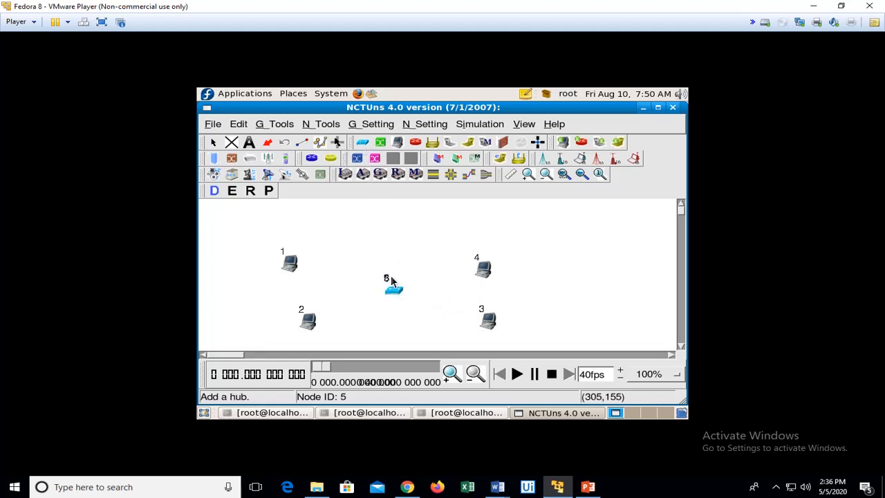
pyautogui.click(237, 147)
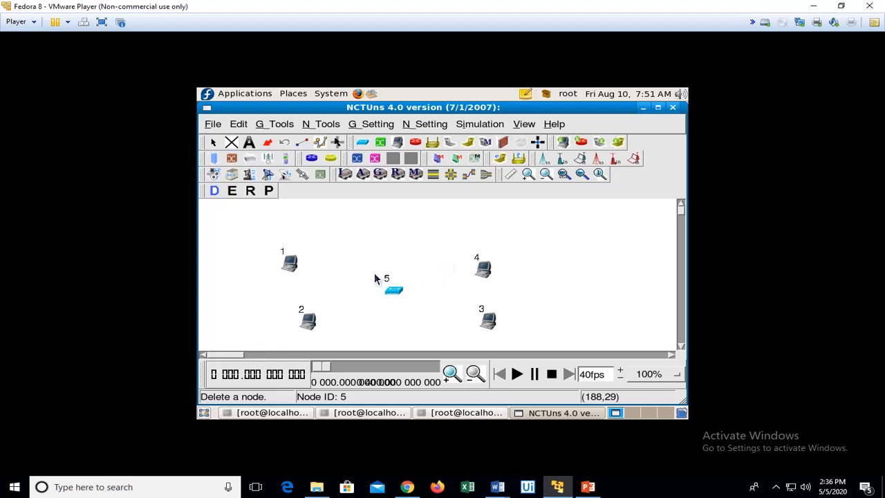
# Connect each of the four hosts to the central hub with point-to-point links
pyautogui.click(317, 143)
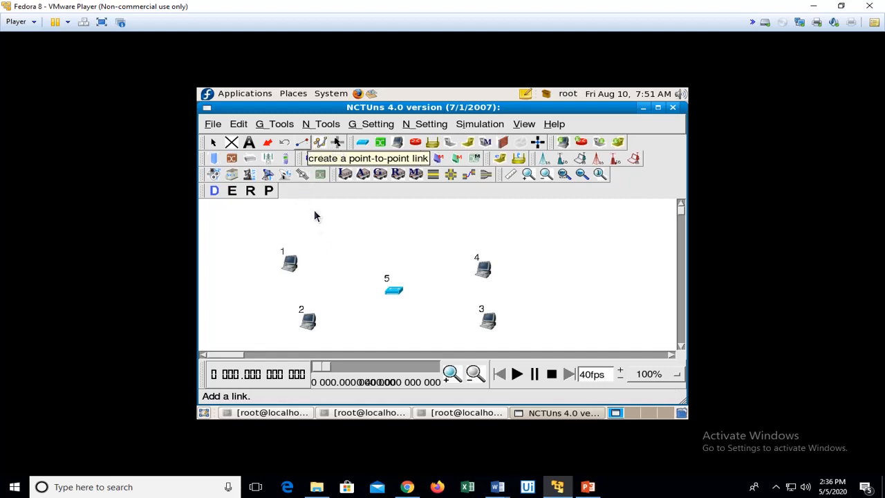
pyautogui.moveTo(294, 268); pyautogui.dragTo(386, 291)
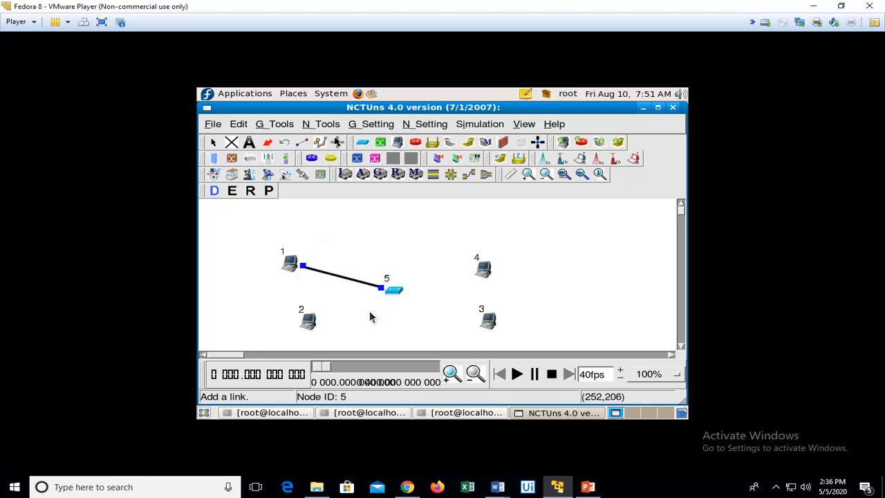
pyautogui.moveTo(309, 319)
pyautogui.mouseDown()
pyautogui.moveTo(392, 293)
pyautogui.moveTo(390, 304)
pyautogui.moveTo(485, 271)
pyautogui.mouseUp()
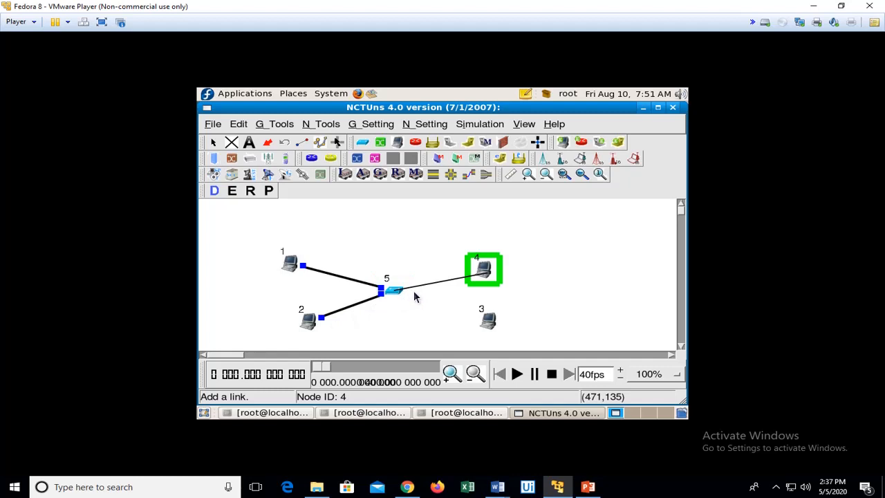
pyautogui.moveTo(401, 292); pyautogui.dragTo(488, 320)
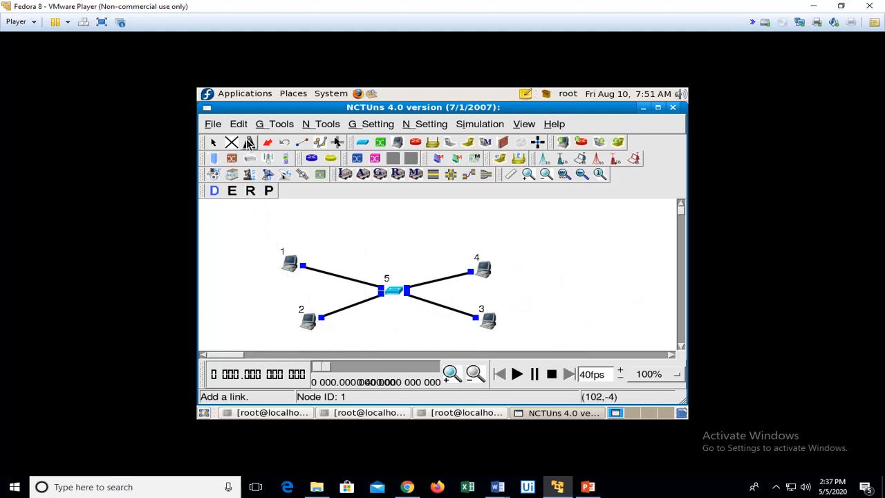
# Add the label "Sender TCP (n0 - 1st node)" above host 1, copying its text for reuse
pyautogui.click(244, 257)
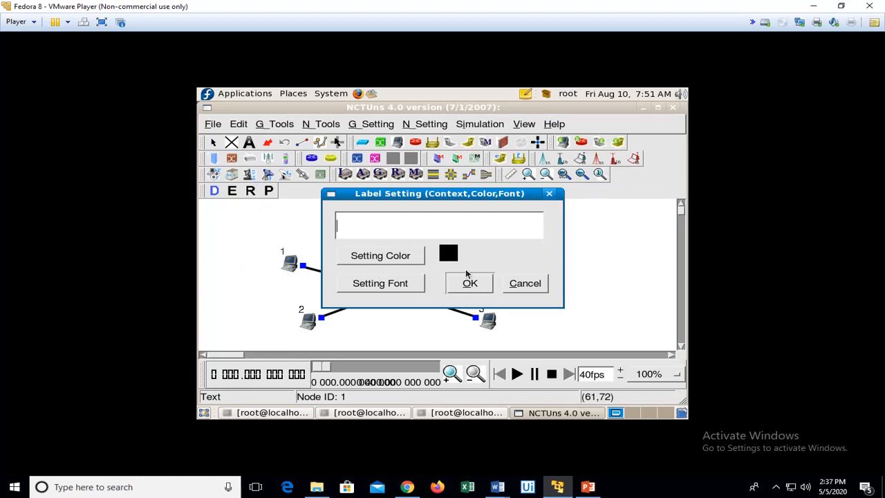
pyautogui.write('Sender TCP')
pyautogui.write(' (n')
pyautogui.write('0 ')
pyautogui.write('- 1')
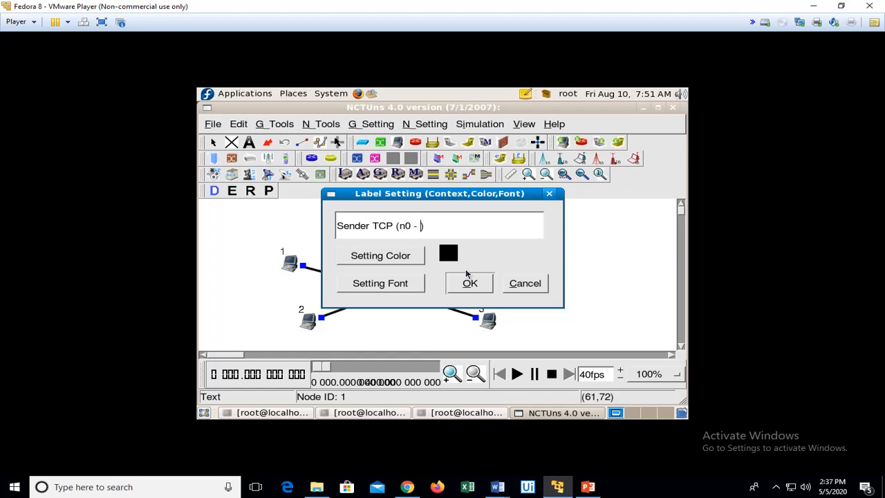
pyautogui.write('st node')
pyautogui.hotkey('shift', 'Left')
pyautogui.hotkey('shift', 'Left')
pyautogui.hotkey('shift', 'Left')
pyautogui.hotkey('shift', 'Left')
pyautogui.hotkey('shift', 'Left')
pyautogui.hotkey('shift', 'Left')
pyautogui.hotkey('shift', 'Left')
pyautogui.hotkey('shift', 'Left')
pyautogui.hotkey('shift', 'Left')
pyautogui.hotkey('shift', 'Left')
pyautogui.hotkey('shift', 'Left')
pyautogui.hotkey('shift', 'Left')
pyautogui.hotkey('shift', 'Left')
pyautogui.hotkey('shift', 'Left')
pyautogui.hotkey('shift', 'Left')
pyautogui.hotkey('shift', 'Left')
pyautogui.hotkey('shift', 'Left')
pyautogui.hotkey('shift', 'Left')
pyautogui.hotkey('shift', 'Left')
pyautogui.hotkey('shift', 'Left')
pyautogui.hotkey('ctrl', 'c')
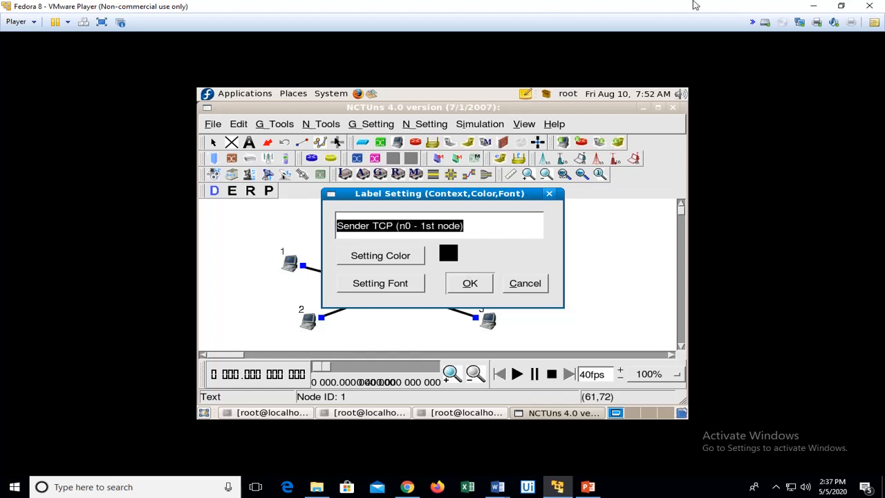
pyautogui.click(466, 284)
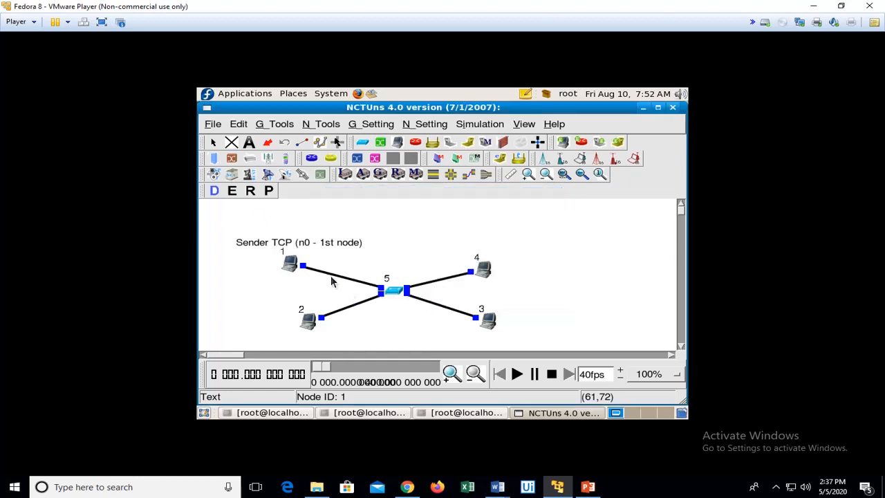
# Add the label "Sender UD (n1 - 2nd node)" in red below host 2
pyautogui.click(308, 322)
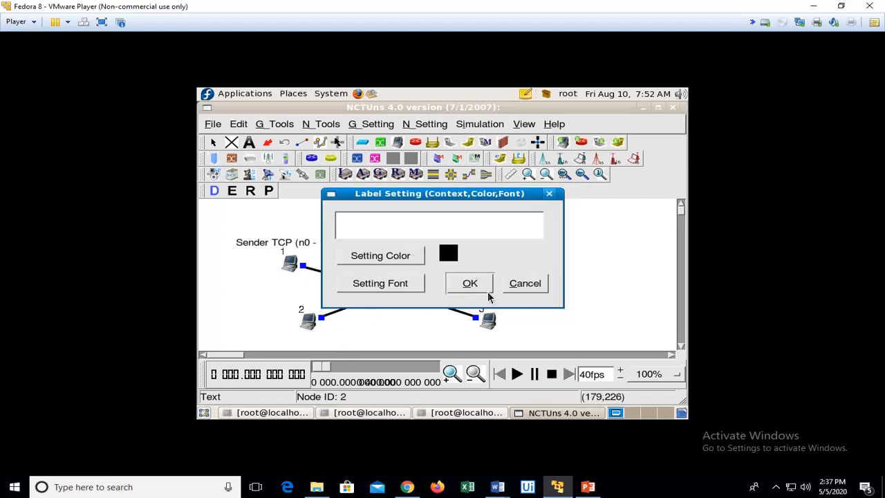
pyautogui.click(524, 291)
pyautogui.click(267, 344)
pyautogui.hotkey('ctrl', 'v')
pyautogui.moveTo(355, 230); pyautogui.dragTo(337, 228)
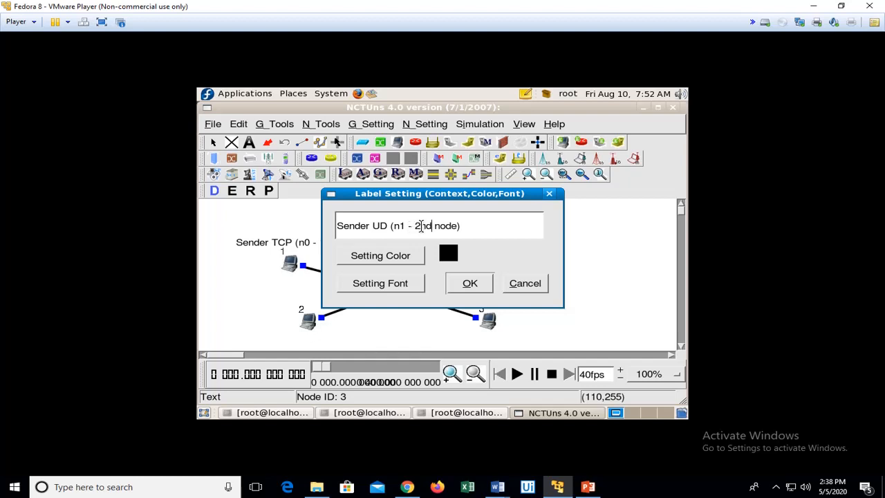
pyautogui.click(382, 256)
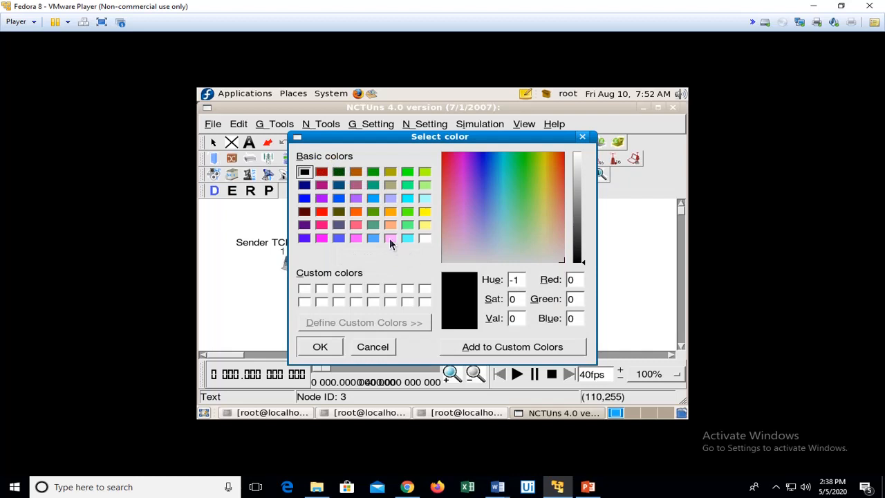
pyautogui.click(323, 212)
pyautogui.press('Return')
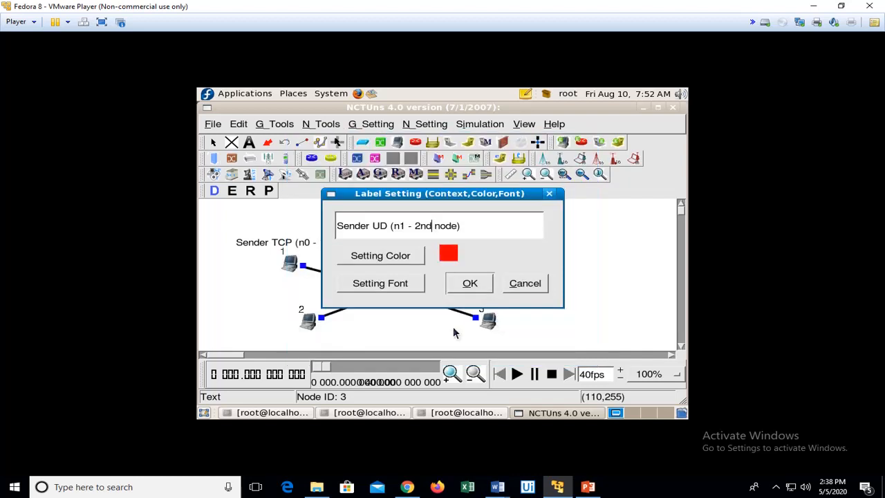
pyautogui.click(355, 344)
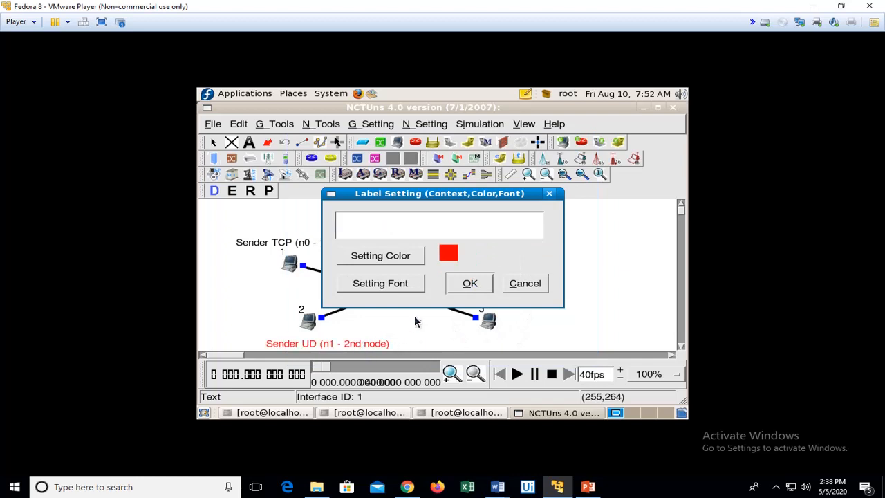
pyautogui.rightClick(338, 344)
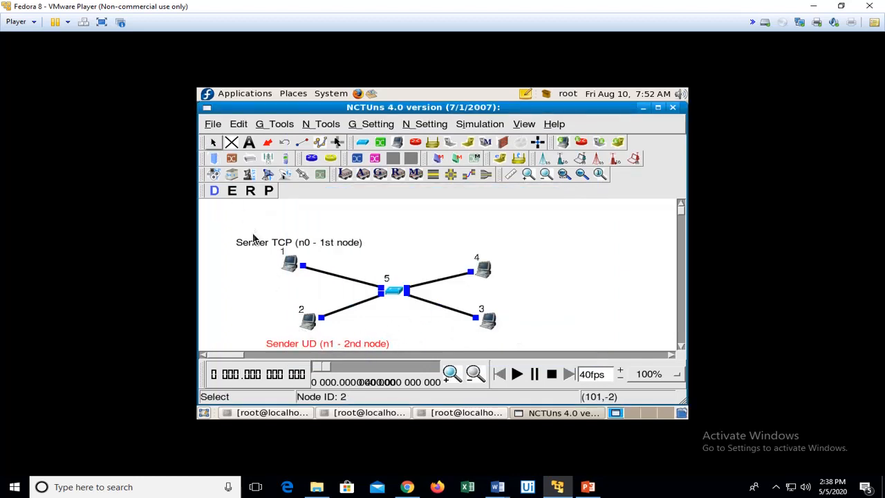
# Correct the red label below host 2 to "Sender UDP (n1 - 2nd node)"
pyautogui.doubleClick(345, 348)
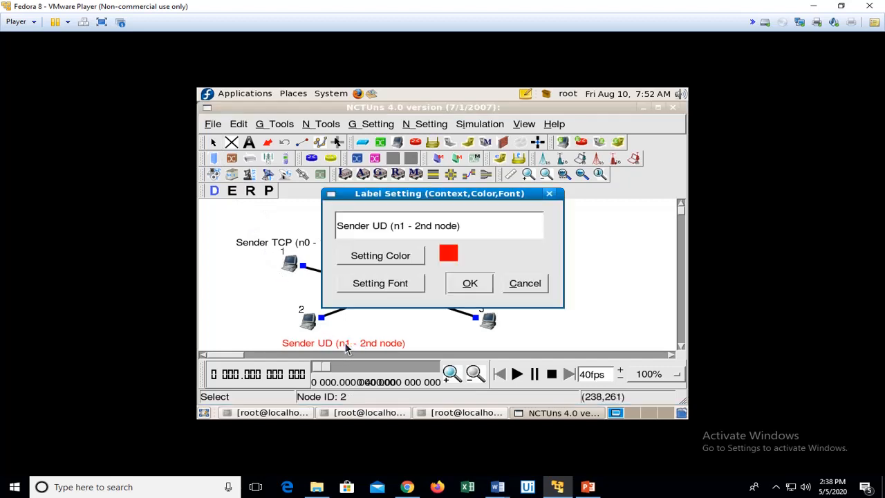
pyautogui.click(395, 227)
pyautogui.write('P')
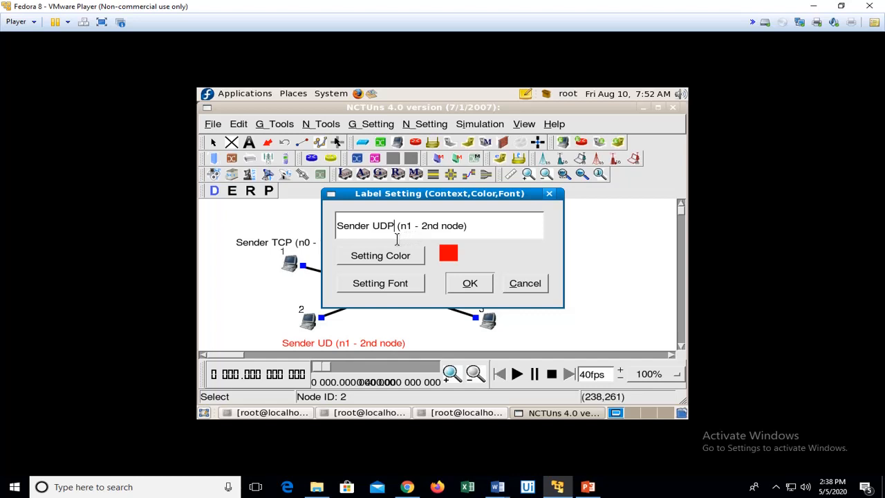
pyautogui.click(471, 284)
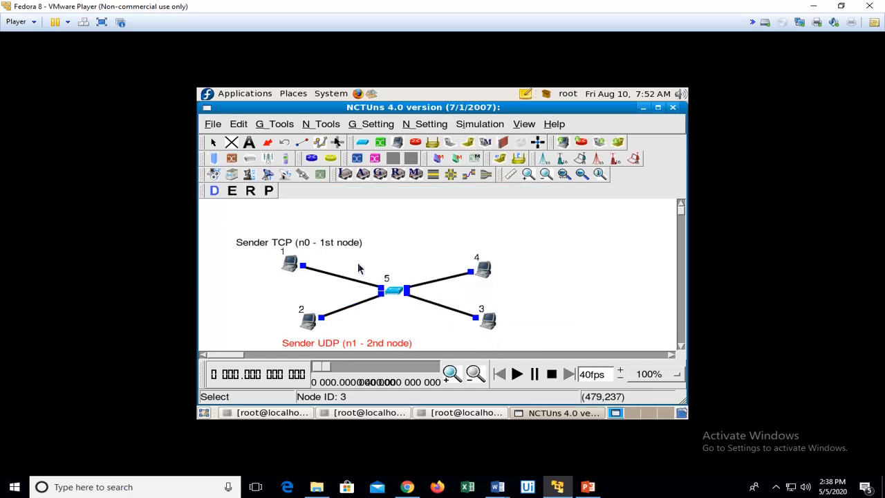
# Add the red label "Receiver TCP (n3 - 4th node)" and move it above host 4
pyautogui.click(249, 142)
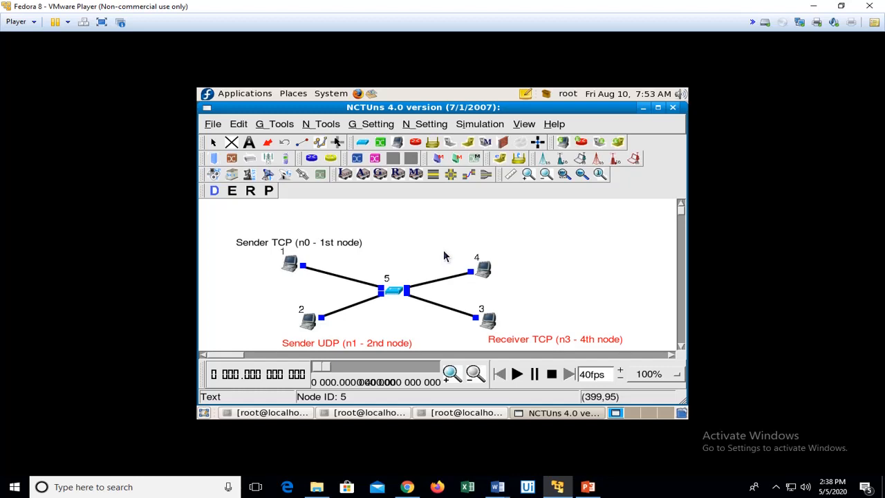
pyautogui.click(213, 142)
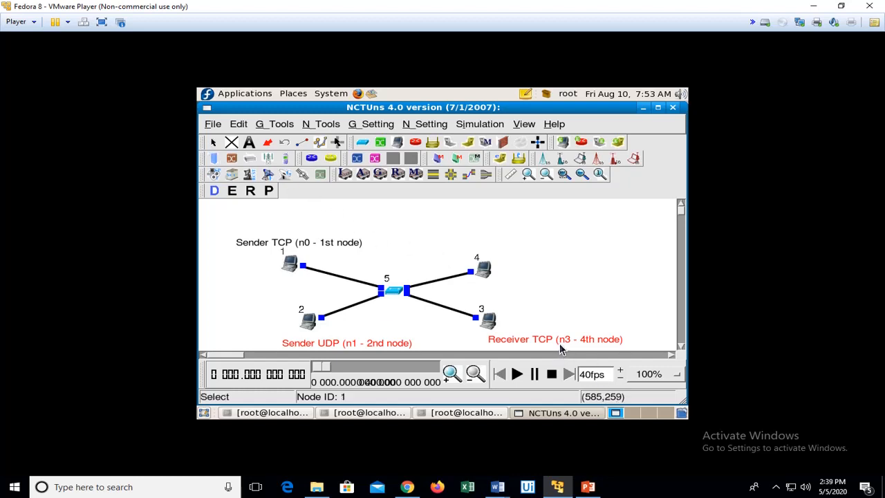
pyautogui.moveTo(560, 340); pyautogui.dragTo(536, 237)
pyautogui.click(530, 323)
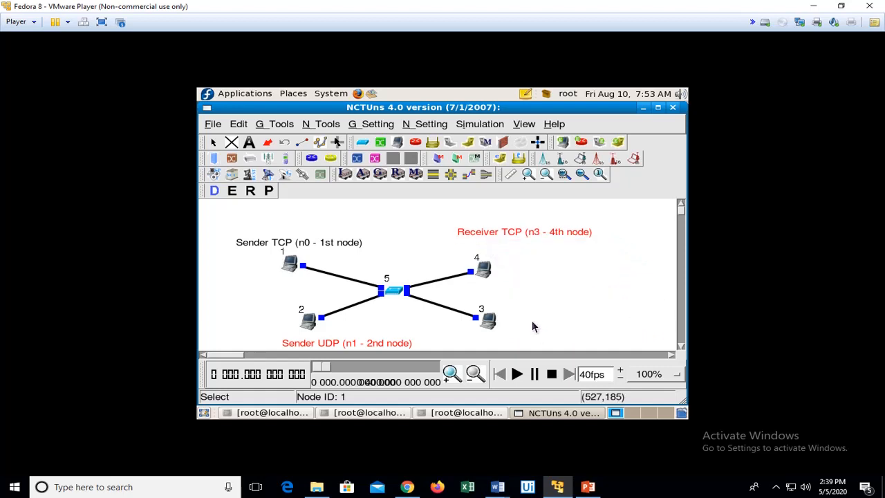
# Change the label above host 4 to "Receiver TCP and UDP (n3 - 4th node)"
pyautogui.doubleClick(524, 234)
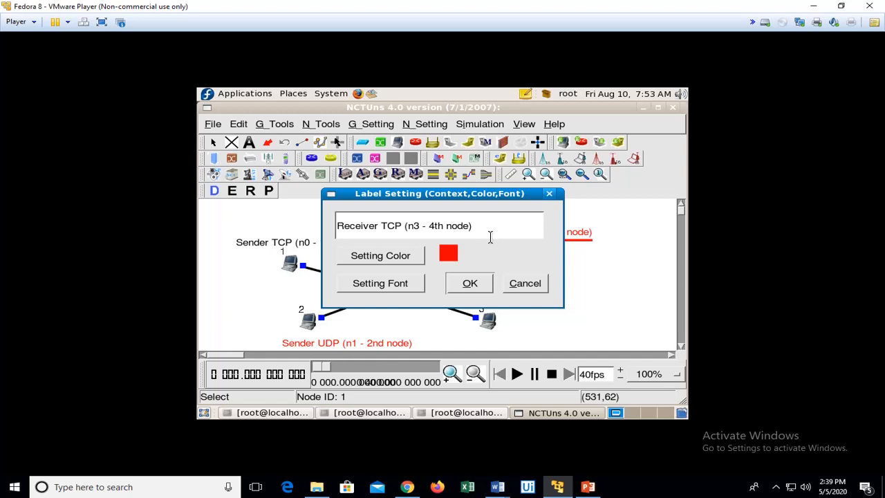
pyautogui.click(404, 226)
pyautogui.write('and UDP')
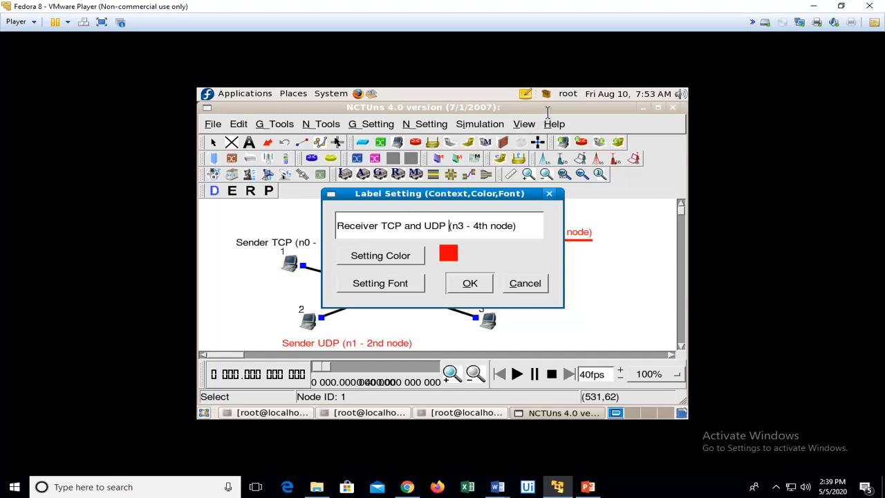
pyautogui.click(470, 283)
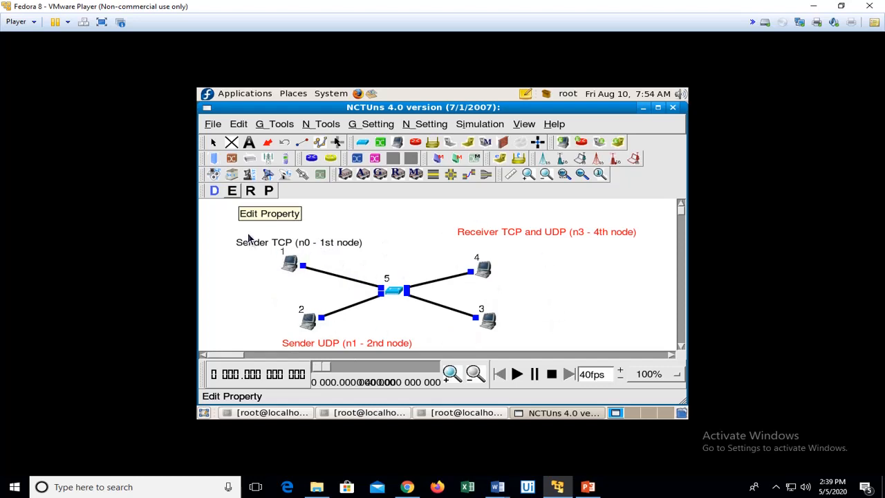
# Switch to Edit Property mode, saving the topology as RudraExpt2.tpl in /root and regenerating its IP addresses
pyautogui.click(233, 194)
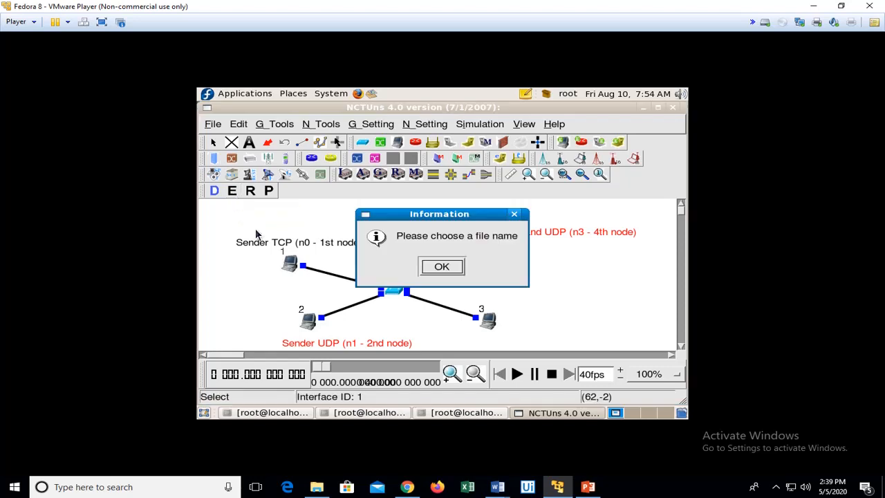
pyautogui.click(441, 267)
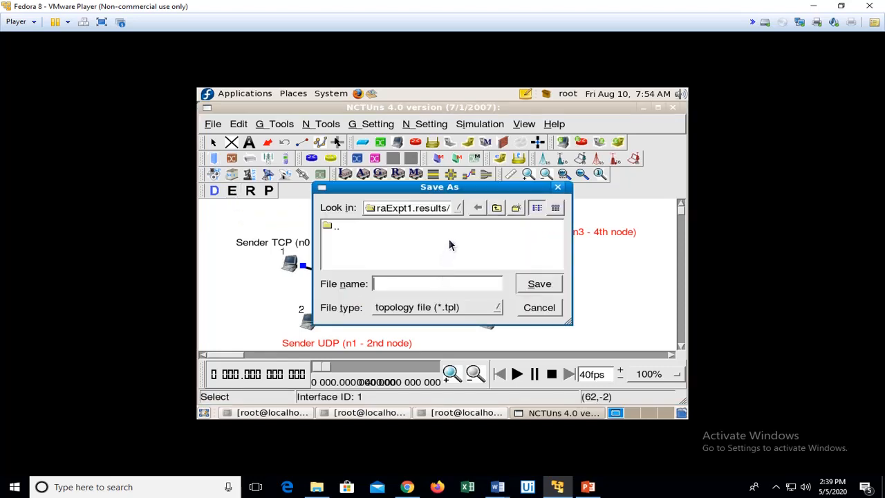
pyautogui.click(496, 208)
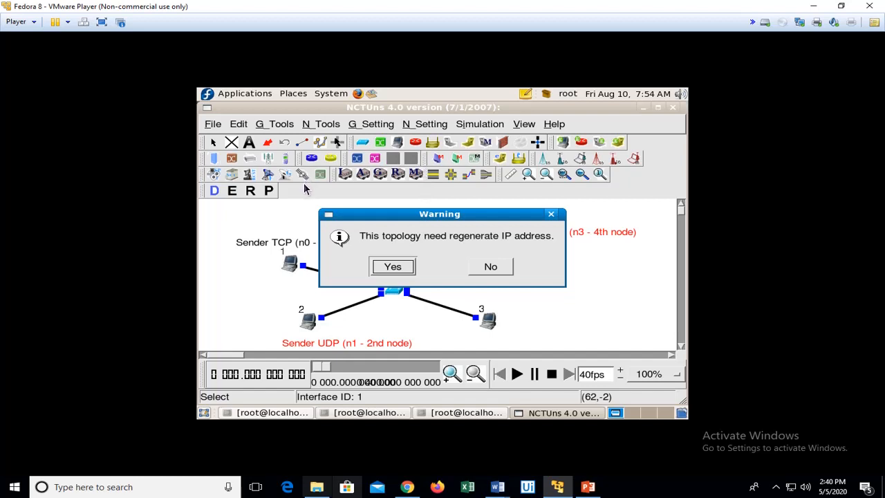
pyautogui.click(394, 266)
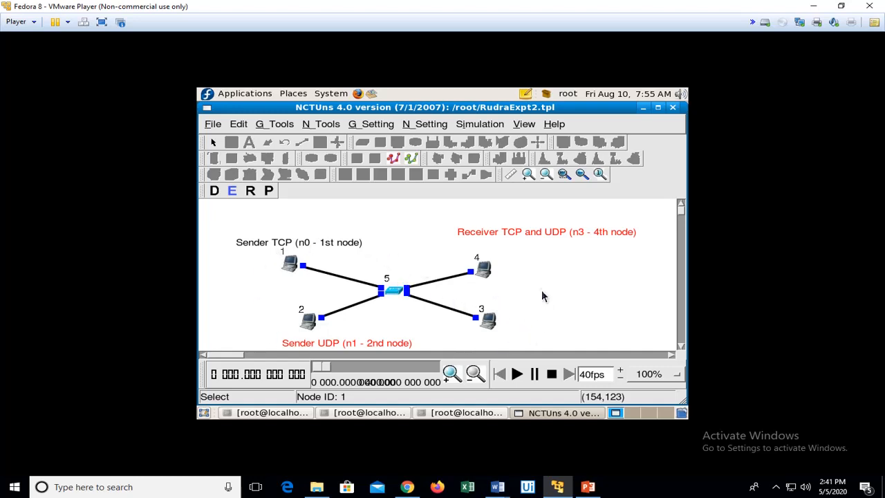
# Add the traffic command "stcp -p 2000 -l 1024 1.0.1.3" to host 1 with a stop time of 30 seconds
pyautogui.doubleClick(293, 270)
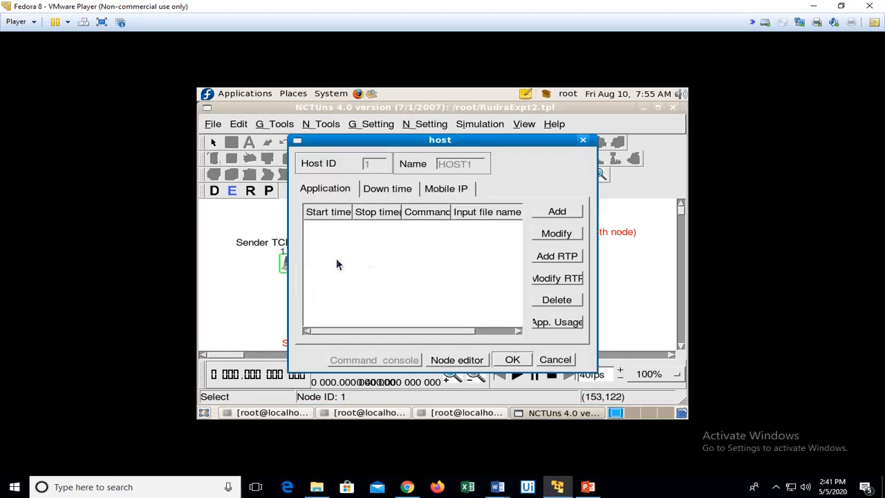
pyautogui.click(561, 215)
pyautogui.click(364, 187)
pyautogui.write('stcp -p 2000 -l 1024 1.0.1.3')
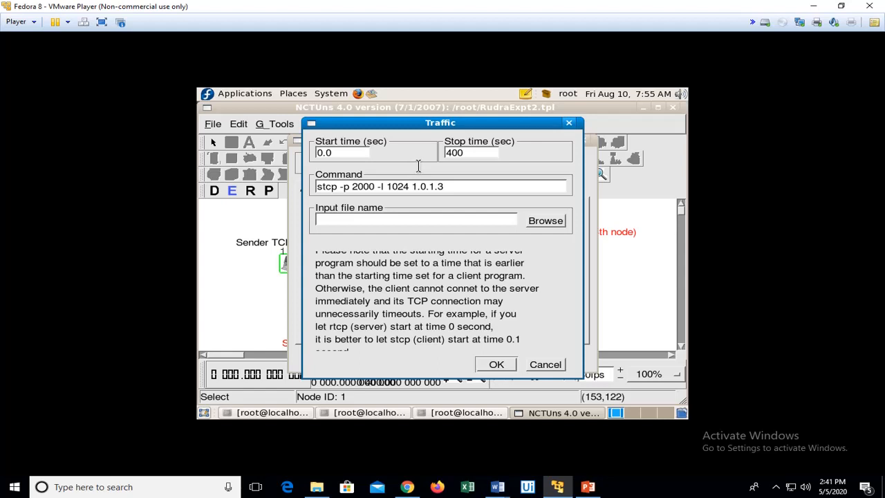
pyautogui.click(495, 365)
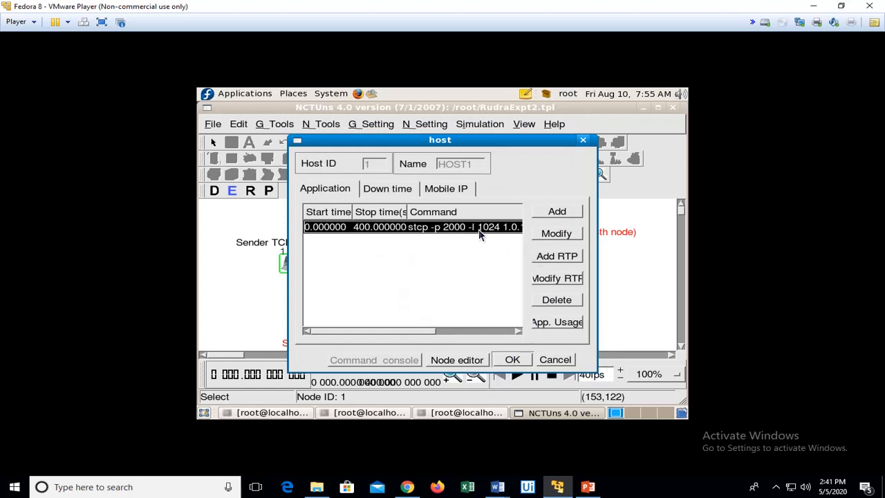
pyautogui.click(572, 235)
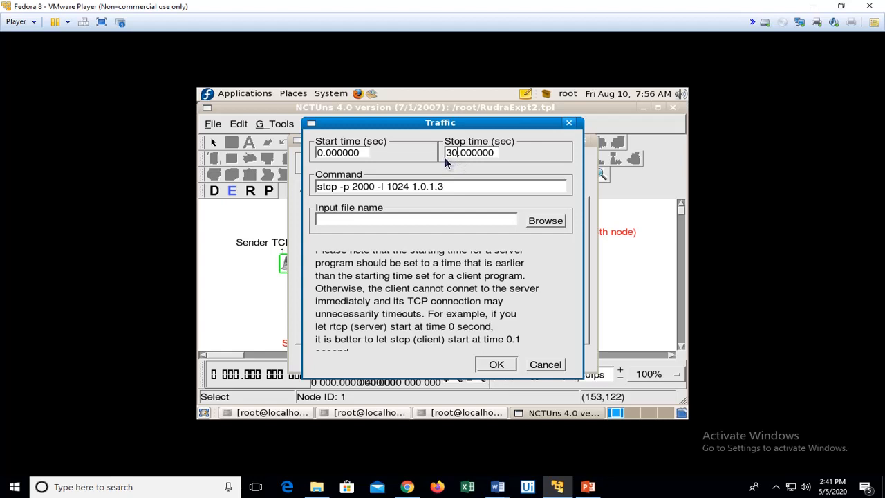
pyautogui.click(498, 364)
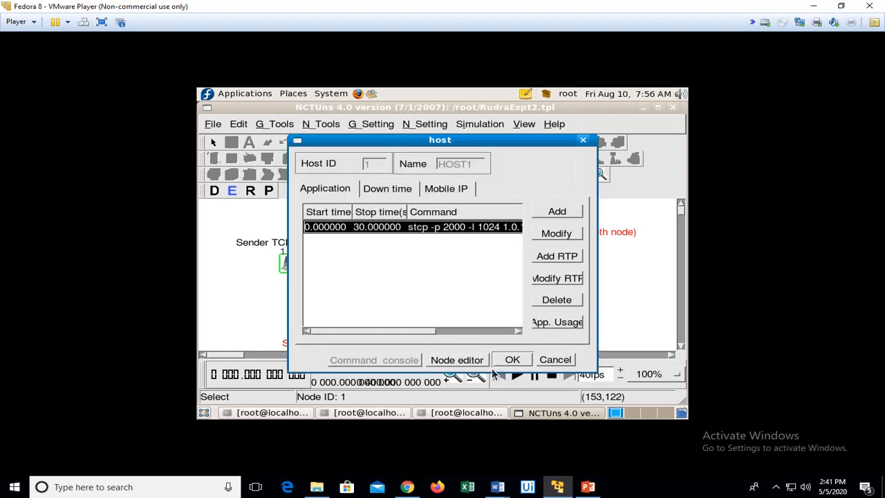
# Enable packet statistics logging in host 1's MAC8023 module for collision packets, drop packets and throughput of outgoing packets
pyautogui.click(467, 361)
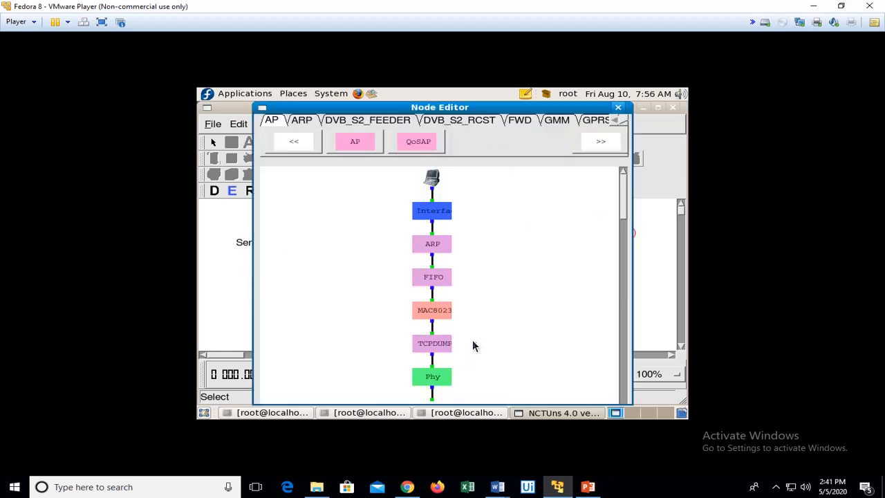
pyautogui.doubleClick(441, 310)
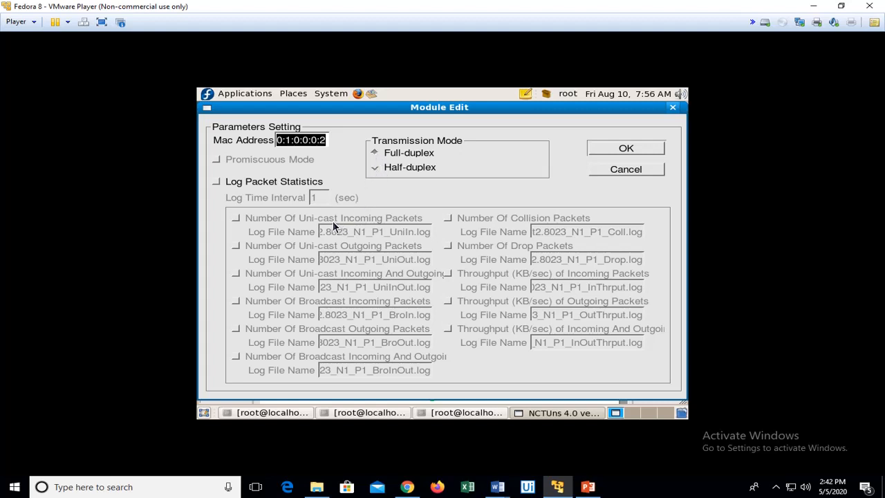
pyautogui.click(216, 181)
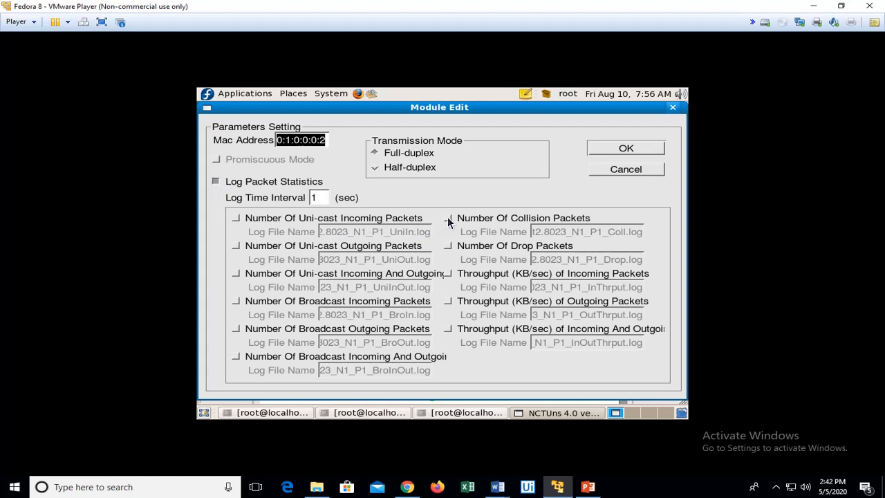
pyautogui.click(447, 218)
pyautogui.click(447, 246)
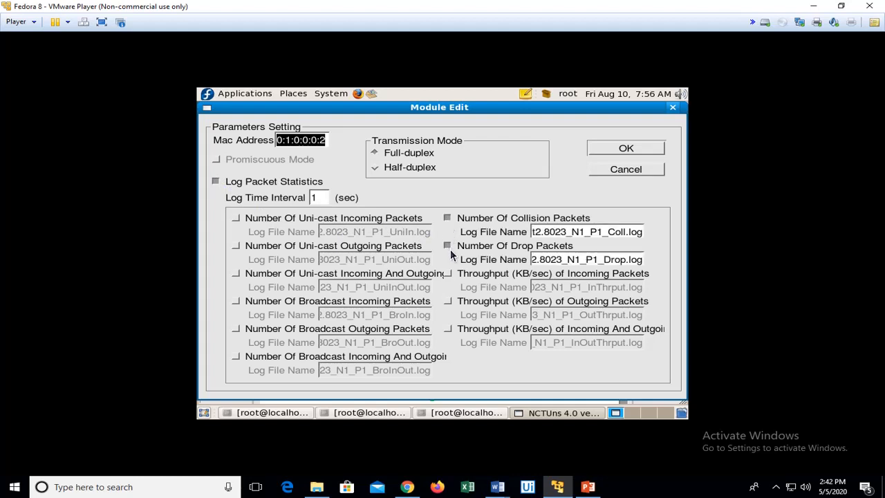
pyautogui.click(448, 301)
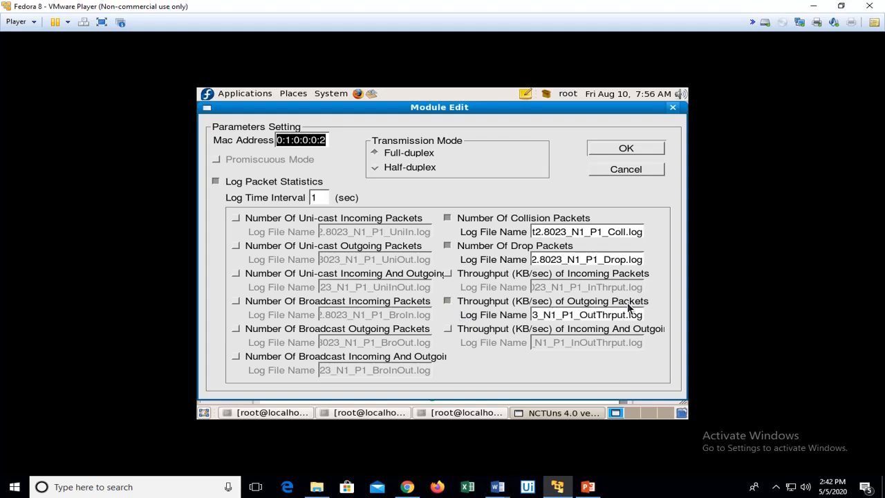
pyautogui.click(626, 149)
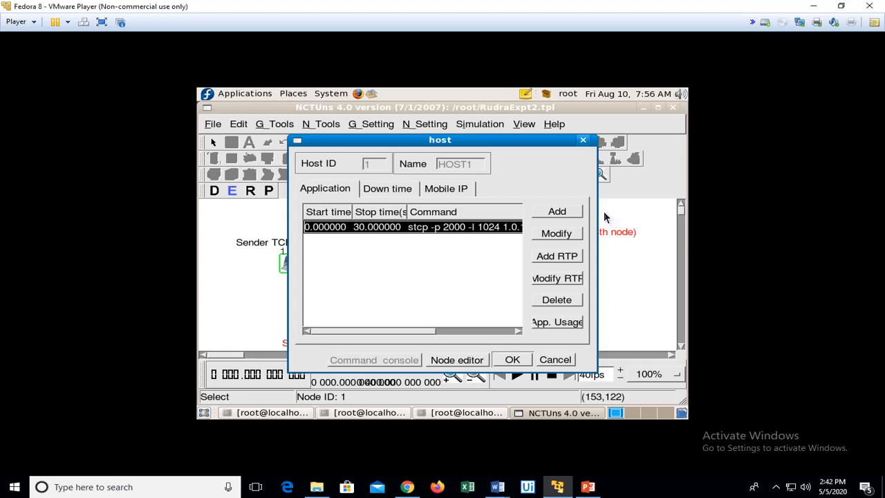
pyautogui.click(512, 359)
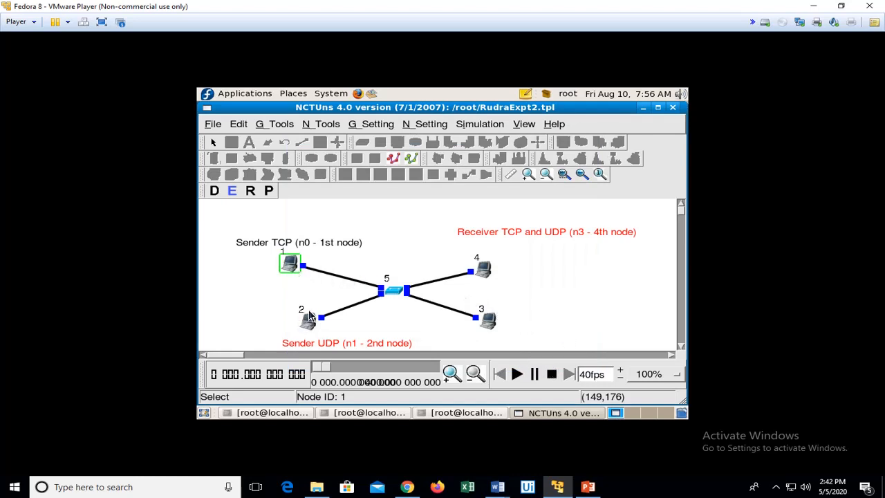
# Add the traffic command "stg -u 1024 100 1.0.1.3" to host 2
pyautogui.doubleClick(308, 317)
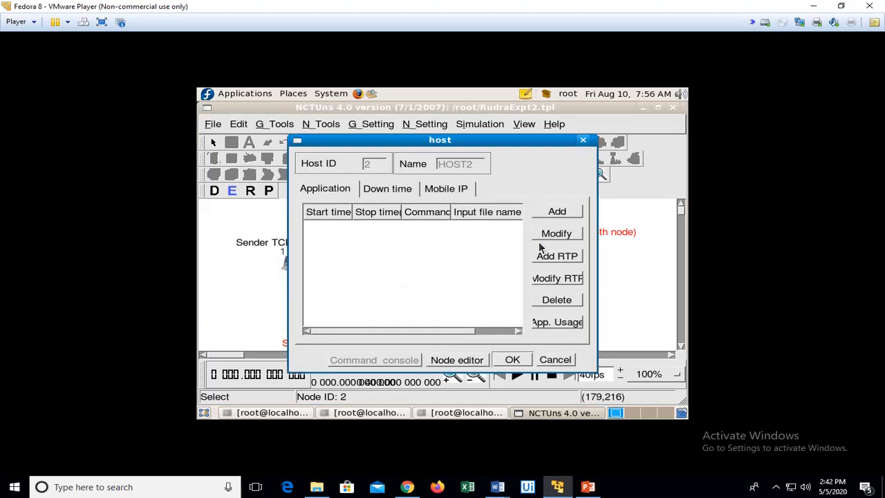
pyautogui.click(553, 214)
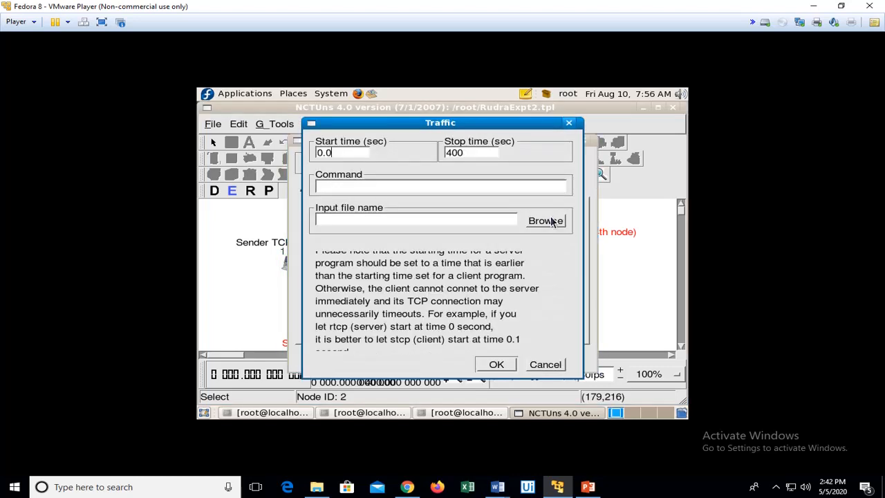
pyautogui.click(402, 186)
pyautogui.write('stg -u 1024 100 1.0.1.3')
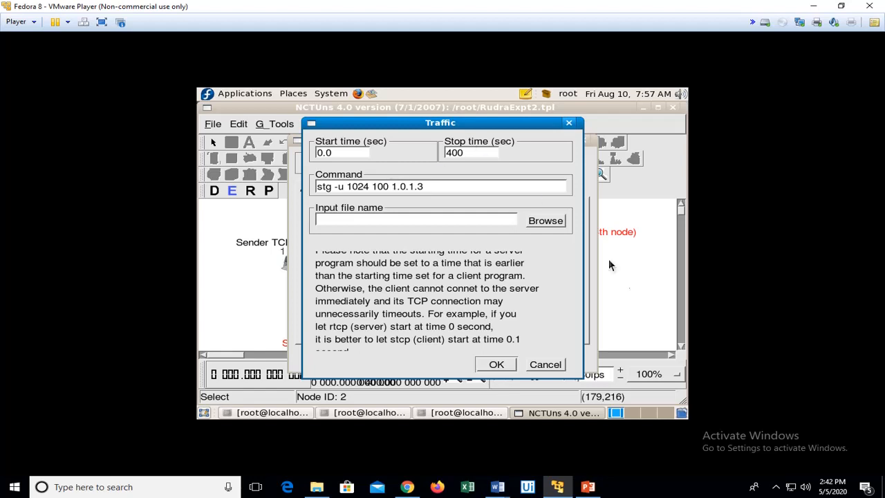
pyautogui.click(495, 365)
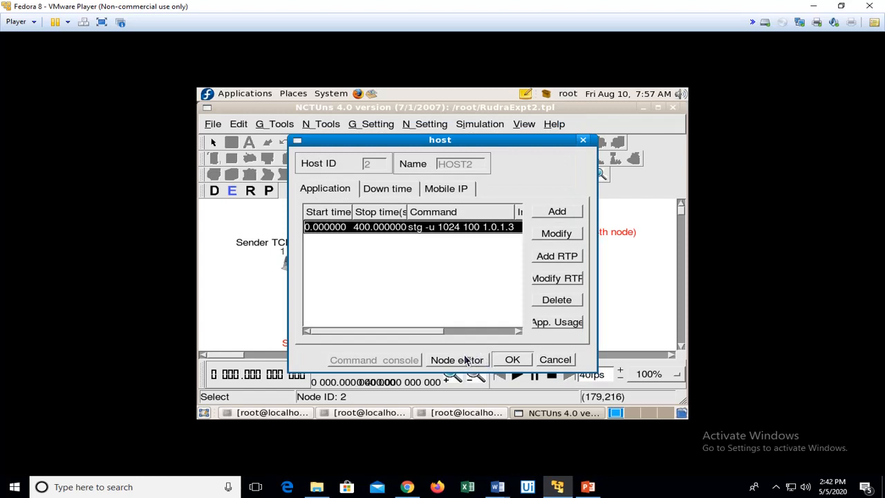
# Set host 2's MAC8023 module to full-duplex and enable packet statistics logging for collision packets, drop packets and throughput of outgoing packets
pyautogui.click(456, 360)
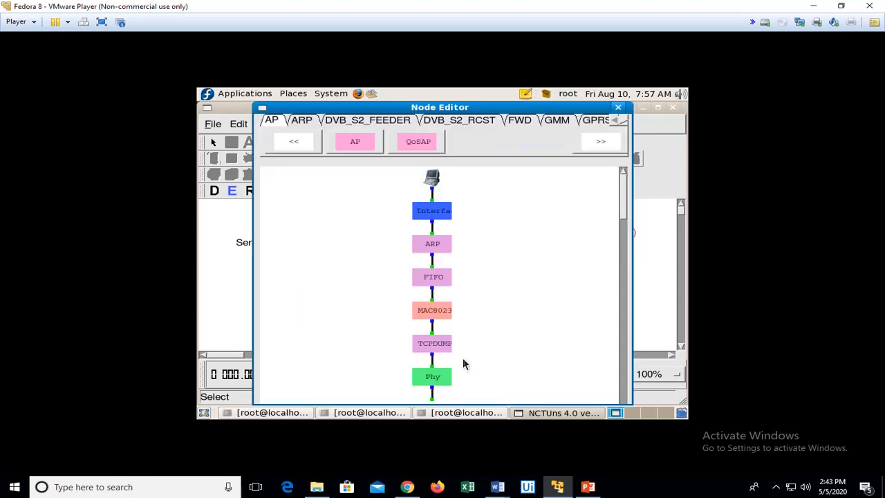
pyautogui.doubleClick(434, 311)
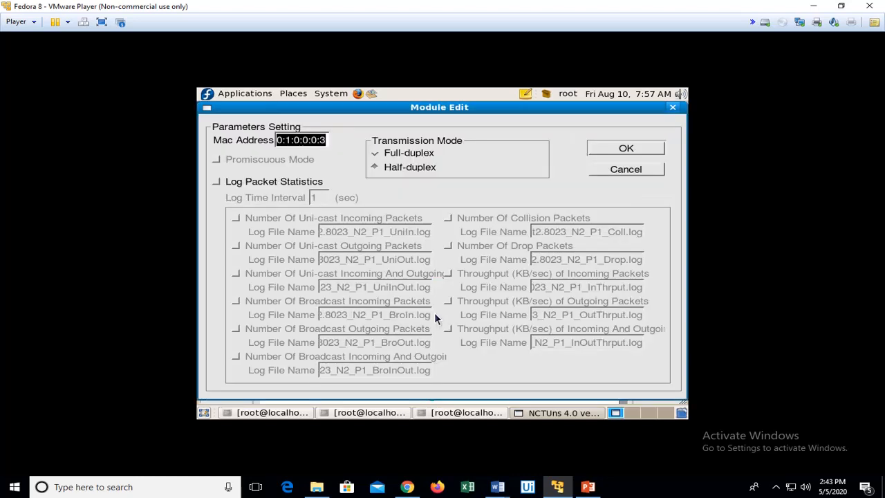
pyautogui.click(374, 154)
pyautogui.click(216, 182)
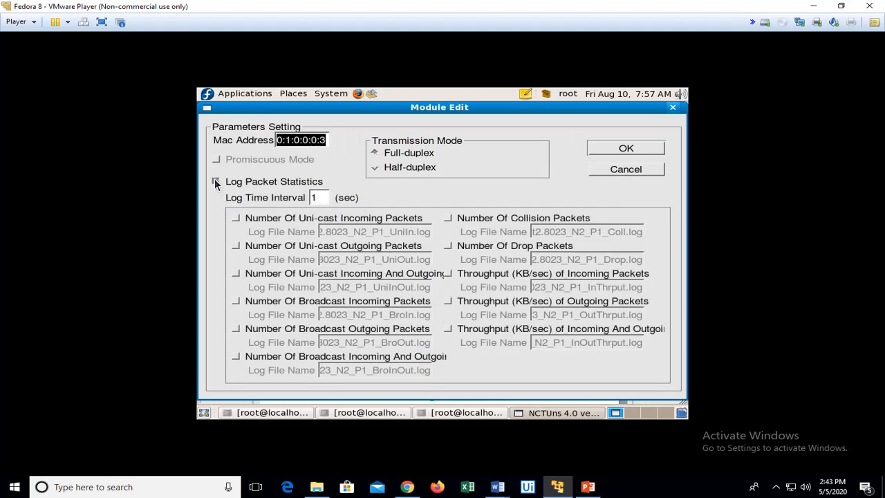
pyautogui.click(448, 220)
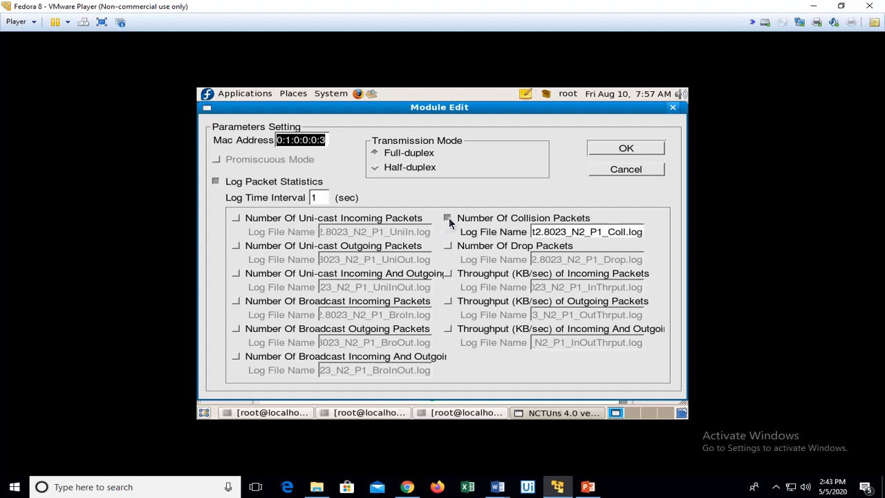
pyautogui.click(449, 247)
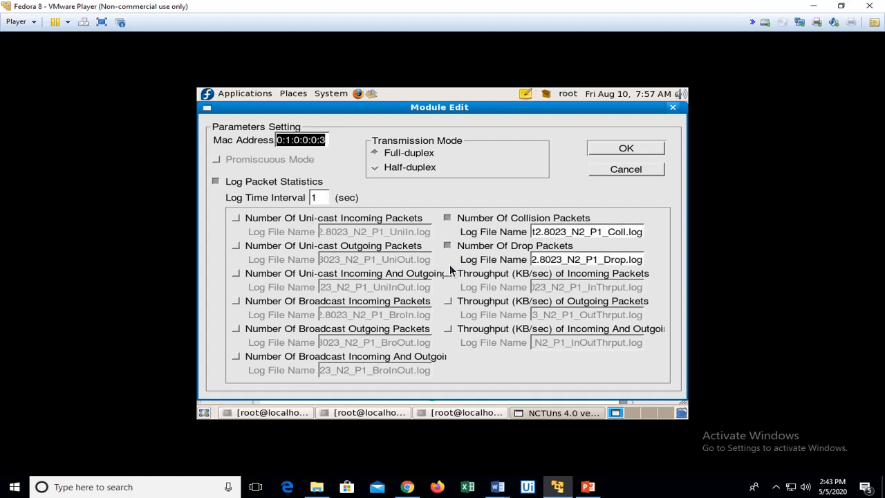
pyautogui.click(449, 302)
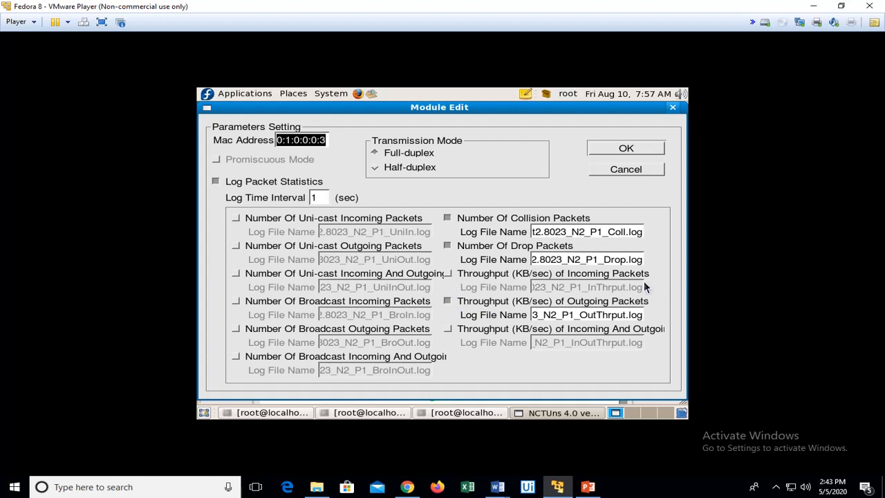
pyautogui.click(628, 148)
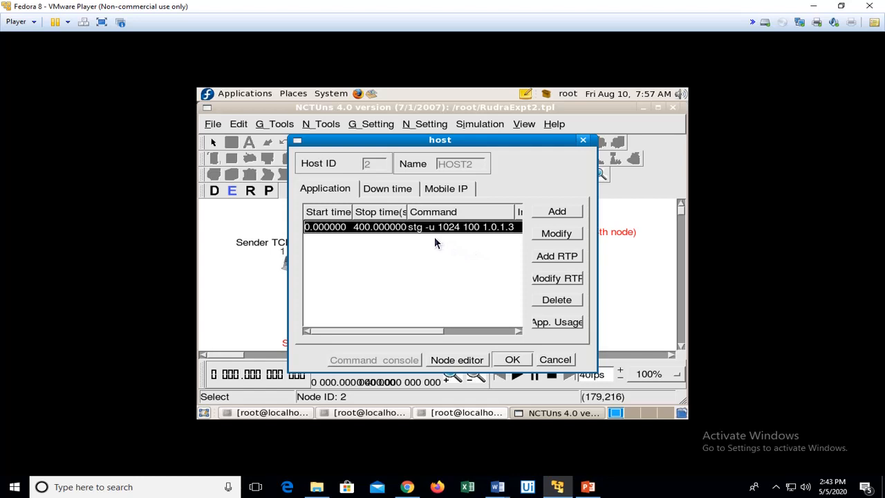
pyautogui.click(512, 359)
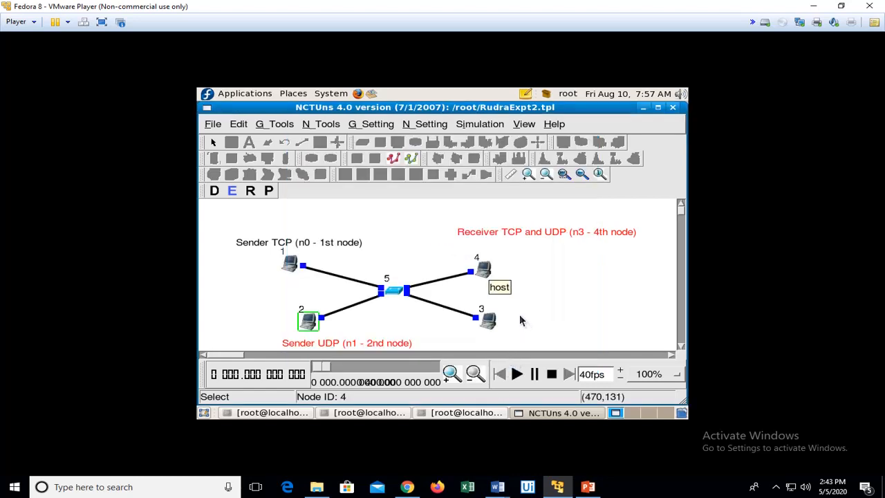
# Add the traffic command "rtcp -p 2000 -l 1024" to host 4 with a stop time of 30 seconds
pyautogui.doubleClick(488, 271)
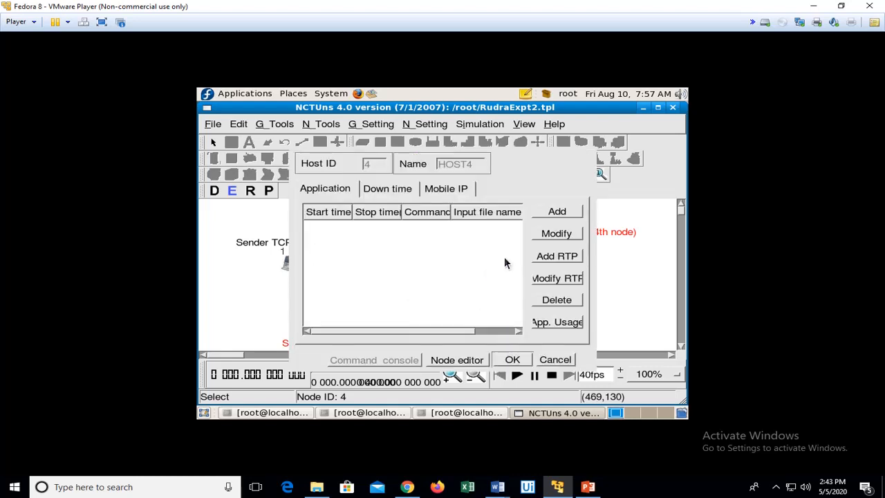
pyautogui.click(558, 212)
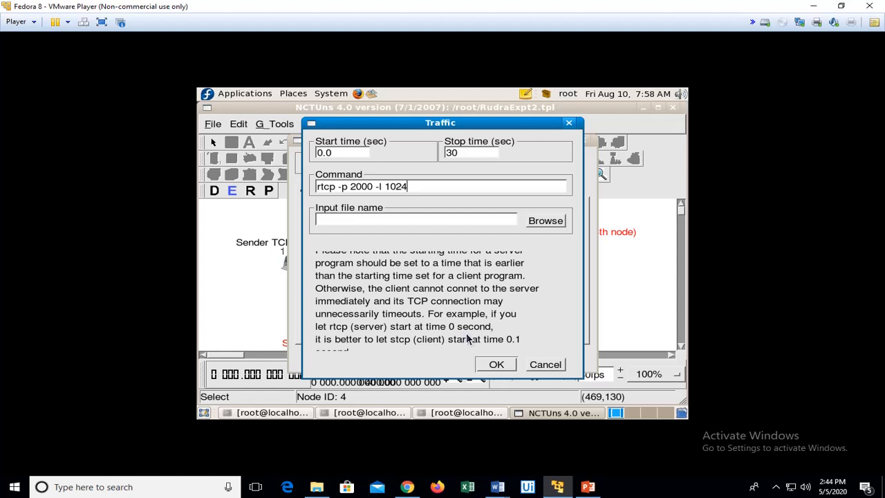
pyautogui.click(494, 366)
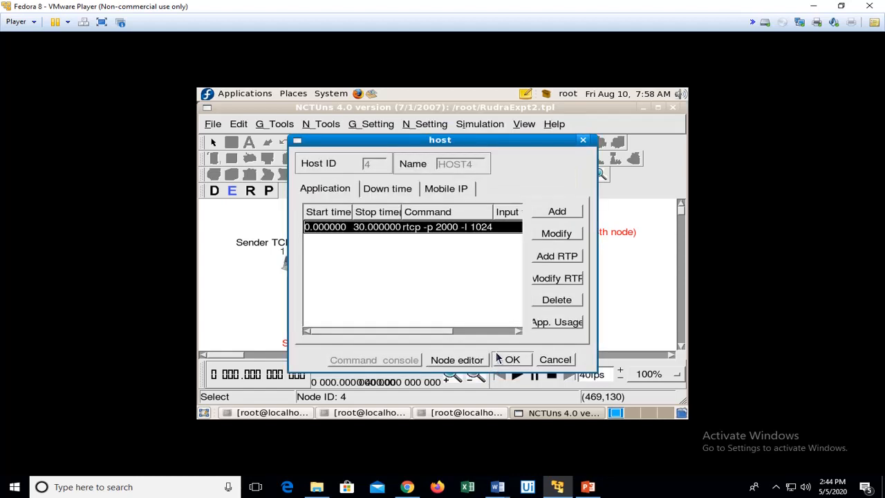
# Add a second traffic command "rtg -u -w log1" to host 4 and set its stop time to 30 seconds
pyautogui.click(557, 213)
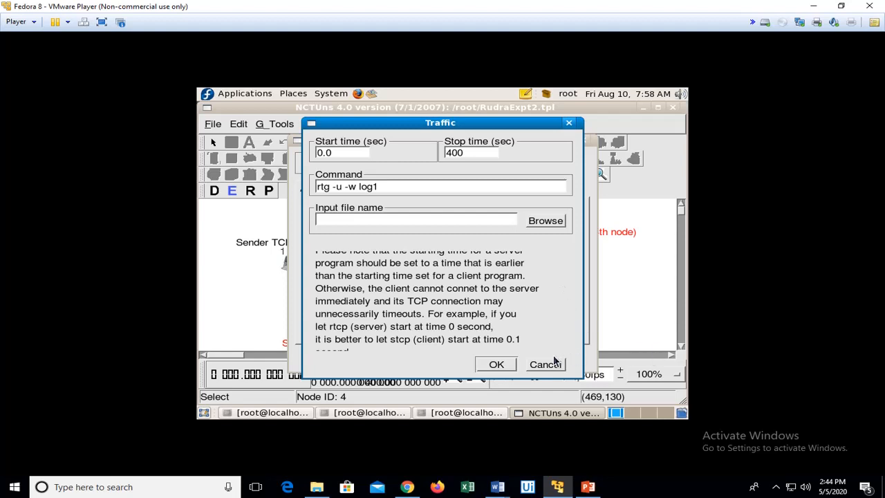
pyautogui.click(508, 367)
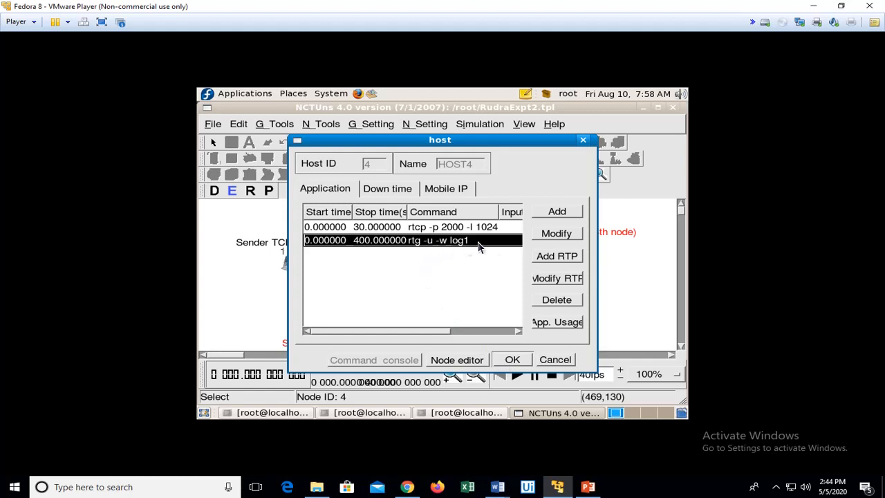
pyautogui.click(564, 235)
pyautogui.click(465, 153)
pyautogui.press('BackSpace')
pyautogui.press('BackSpace')
pyautogui.press('BackSpace')
pyautogui.write('30')
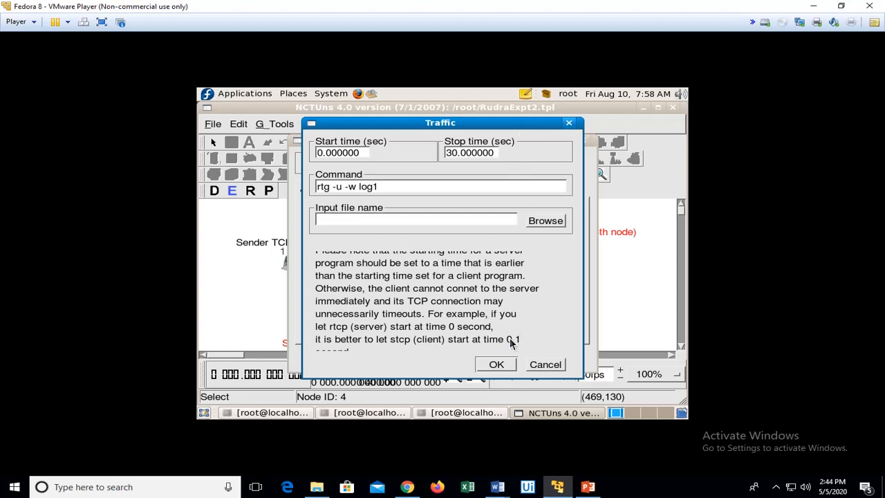
pyautogui.click(506, 367)
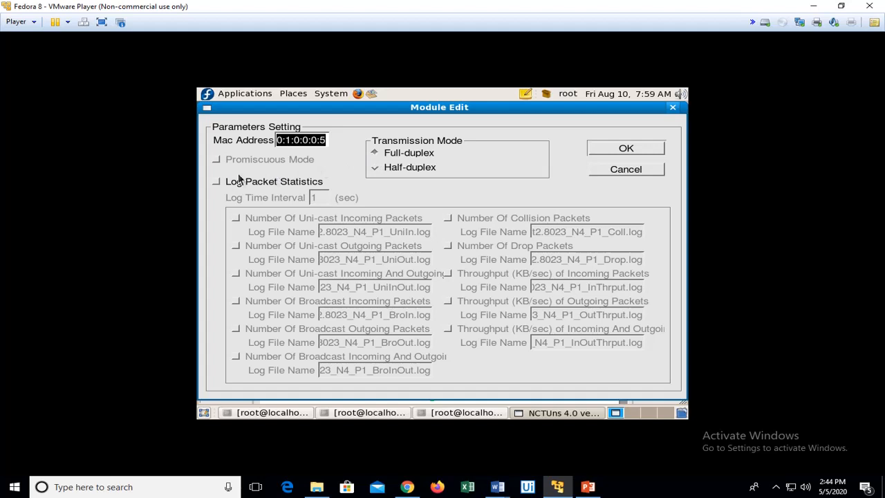
# Set host 4's MAC8023 module to full-duplex with packet statistics logging of collision packets, drop packets and throughput of incoming packets
pyautogui.click(217, 181)
pyautogui.click(464, 246)
pyautogui.click(446, 220)
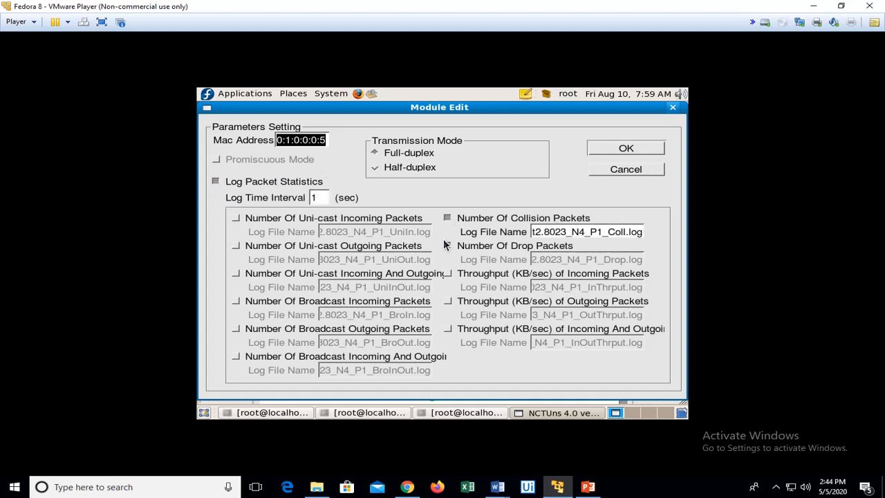
pyautogui.click(447, 245)
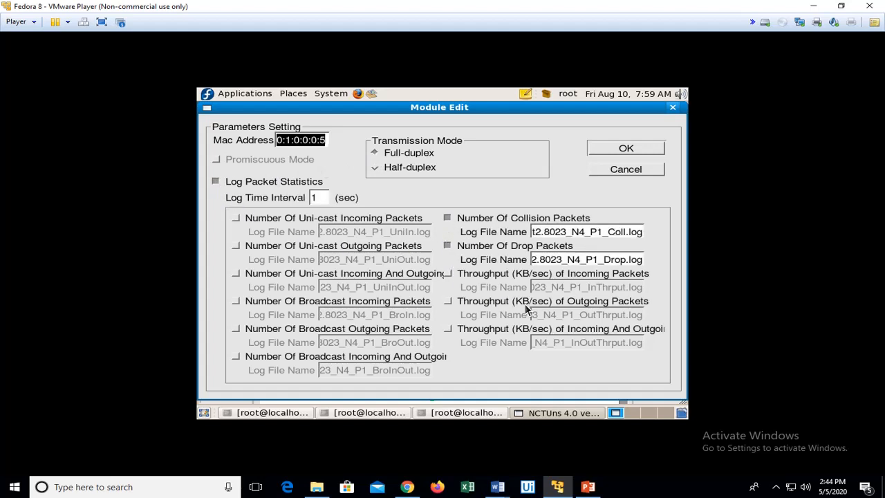
pyautogui.click(448, 274)
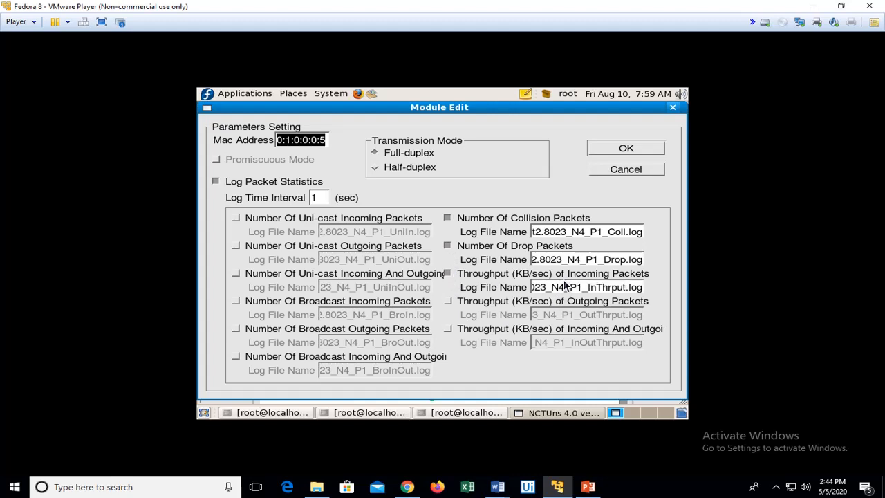
pyautogui.click(644, 148)
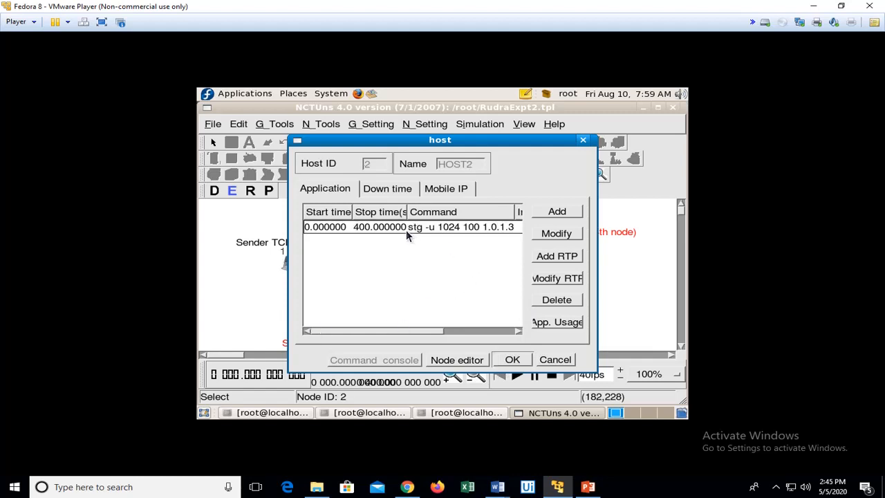
# Change the stop time of host 2's stg traffic command to 30 seconds
pyautogui.click(406, 229)
pyautogui.click(557, 233)
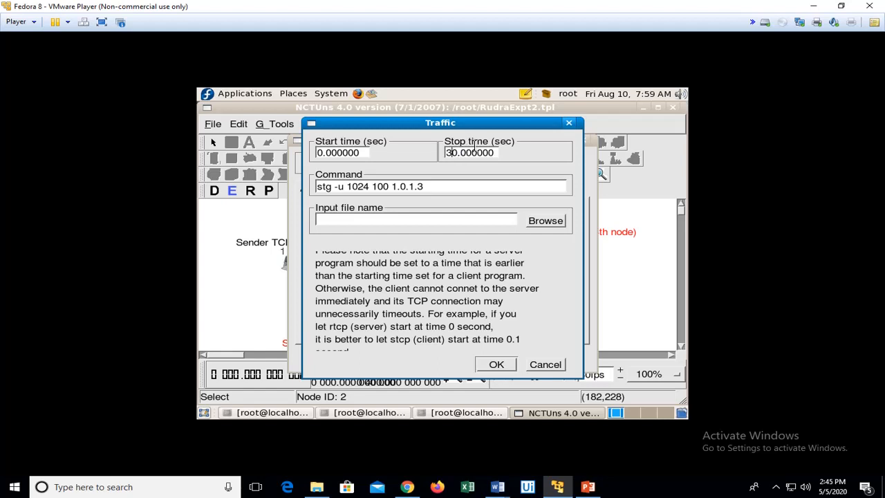
pyautogui.click(495, 363)
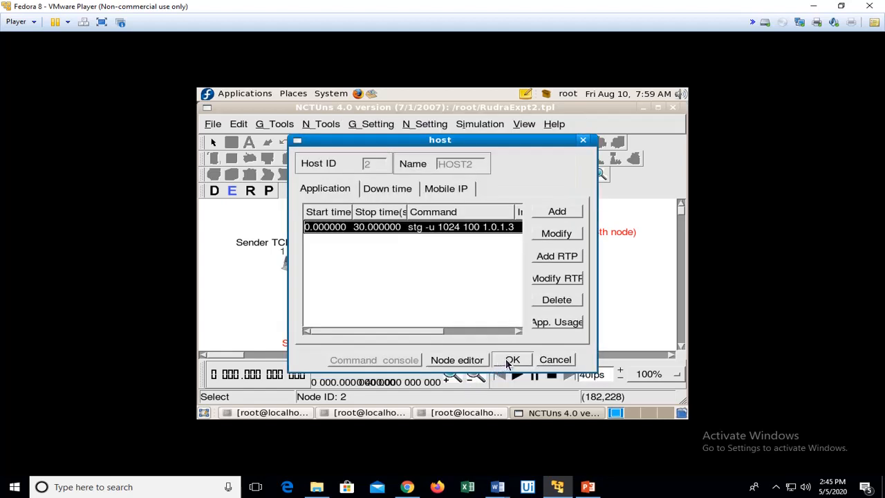
pyautogui.click(510, 362)
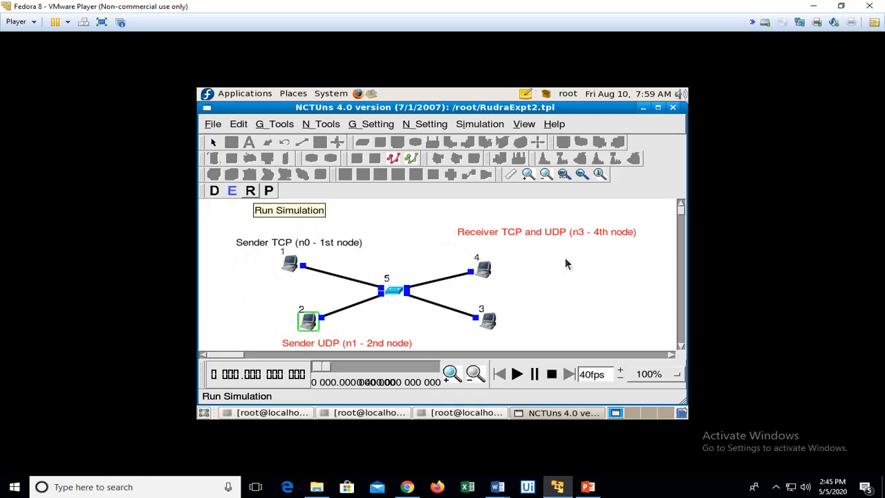
# Switch to Run Simulation mode, saving the current topology, and start the simulation
pyautogui.click(250, 194)
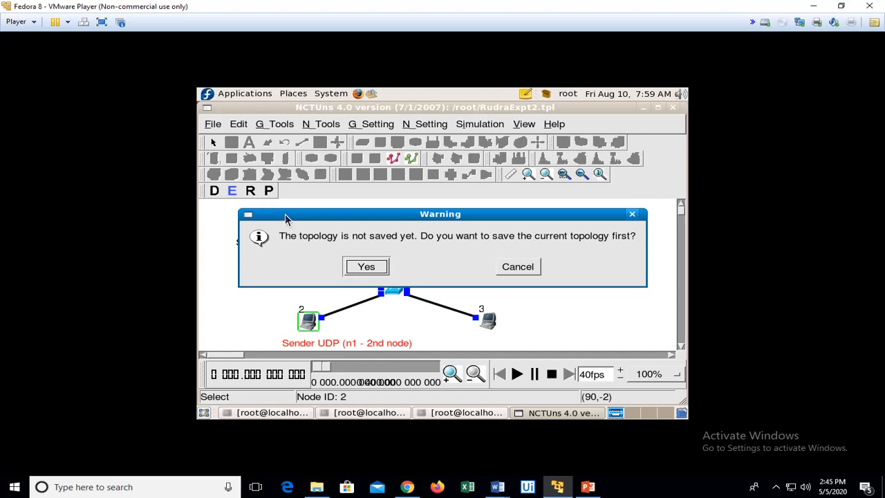
pyautogui.click(363, 267)
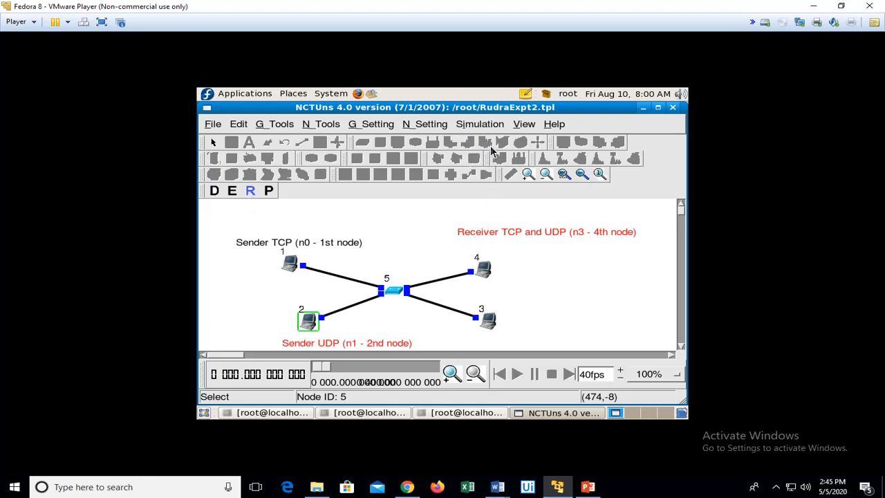
pyautogui.click(489, 125)
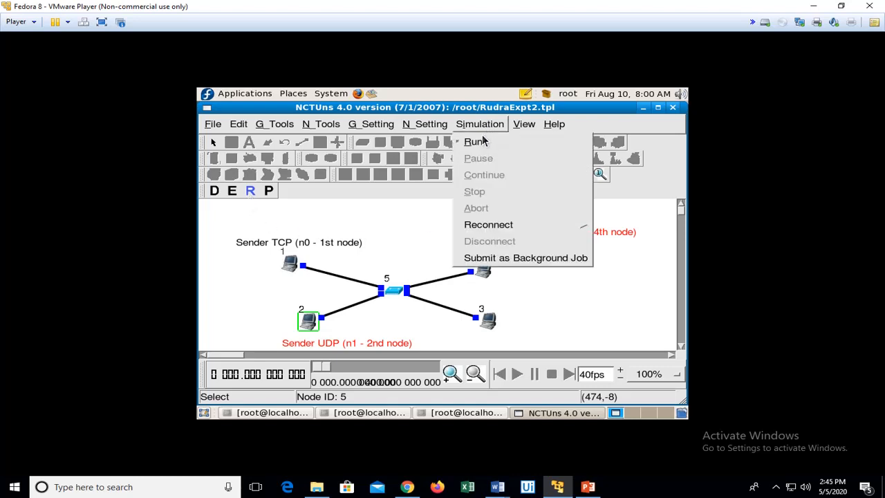
pyautogui.click(479, 145)
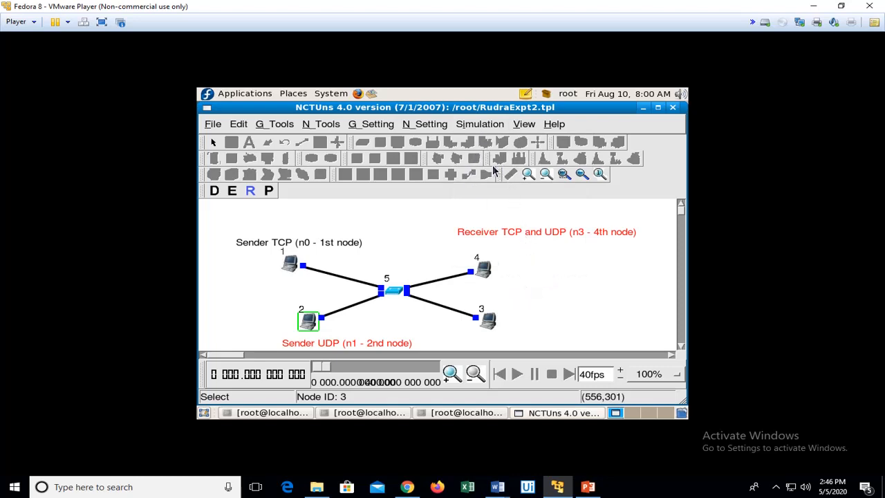
pyautogui.click(776, 487)
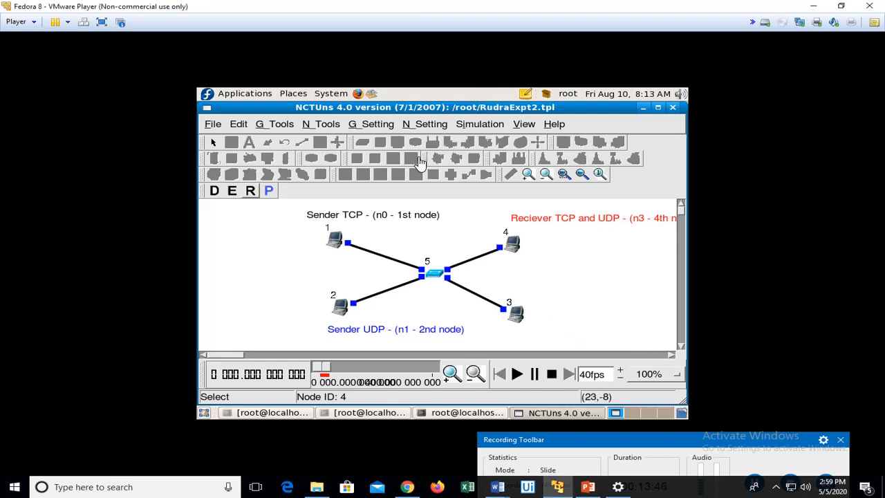
# Run the simulation again from Run Simulation mode through to the end of the file transfers
pyautogui.click(250, 192)
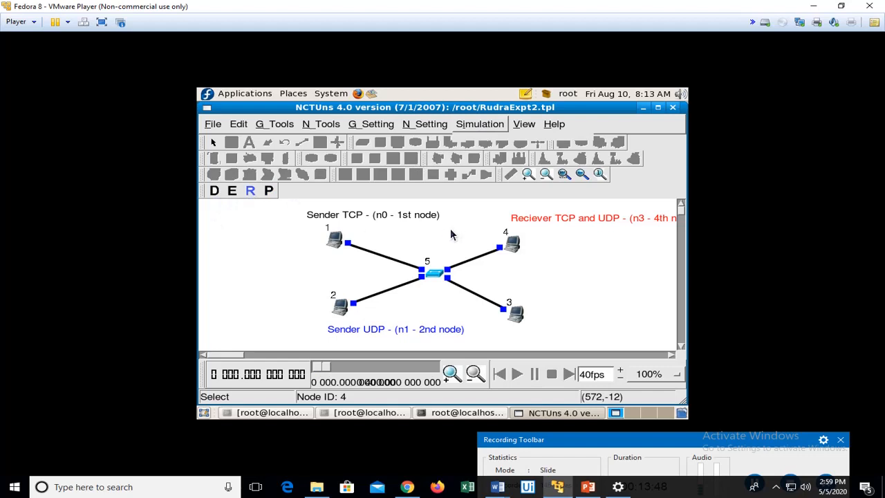
pyautogui.click(491, 125)
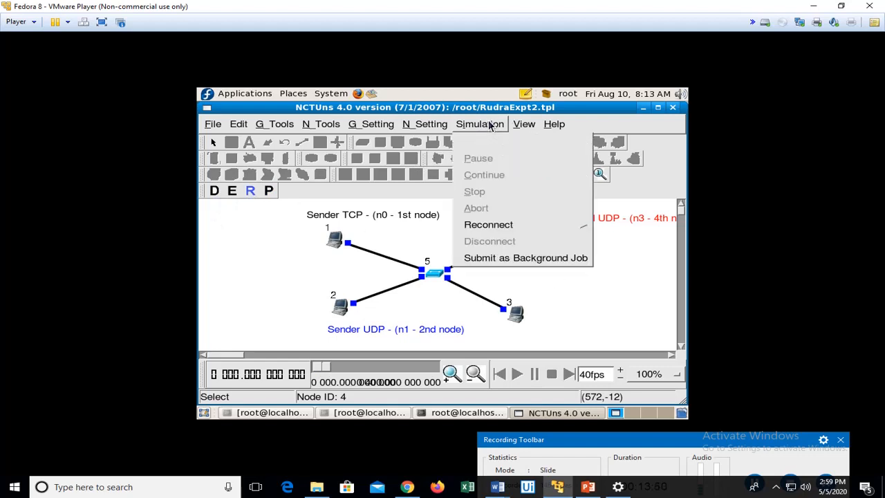
pyautogui.click(484, 141)
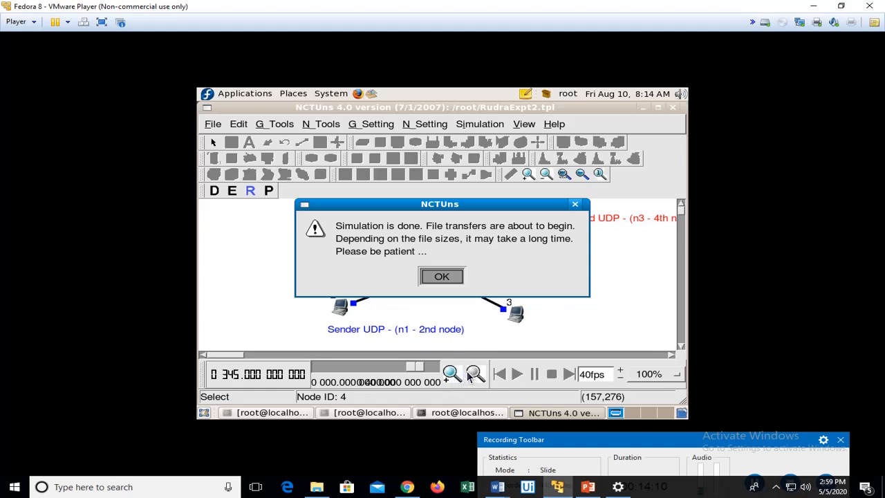
pyautogui.click(451, 280)
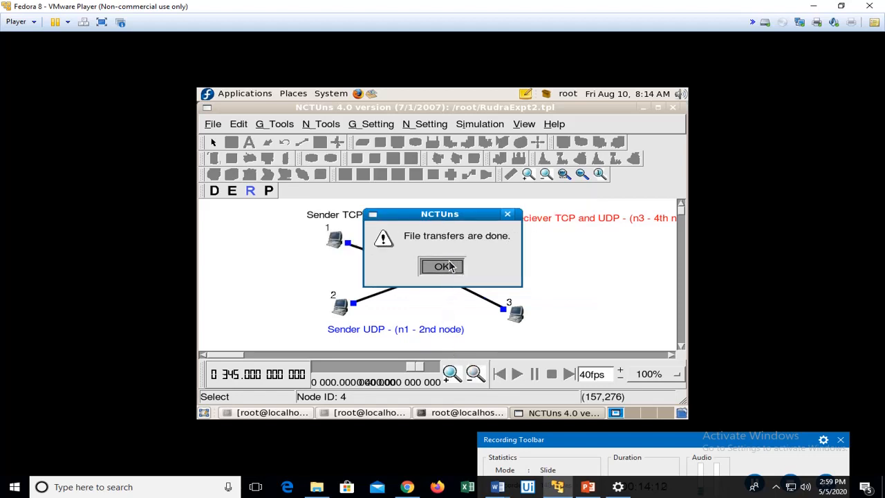
pyautogui.click(446, 267)
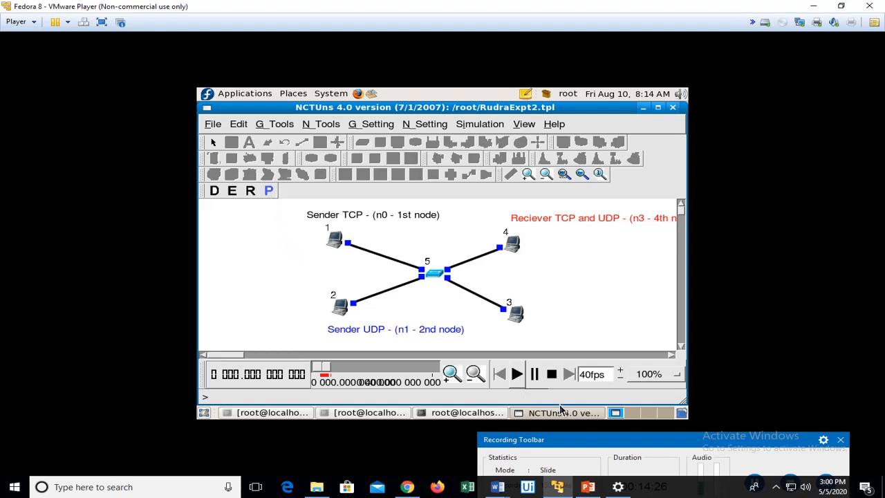
# Play back the simulation result, stop the playback and return to Run Simulation mode
pyautogui.click(517, 374)
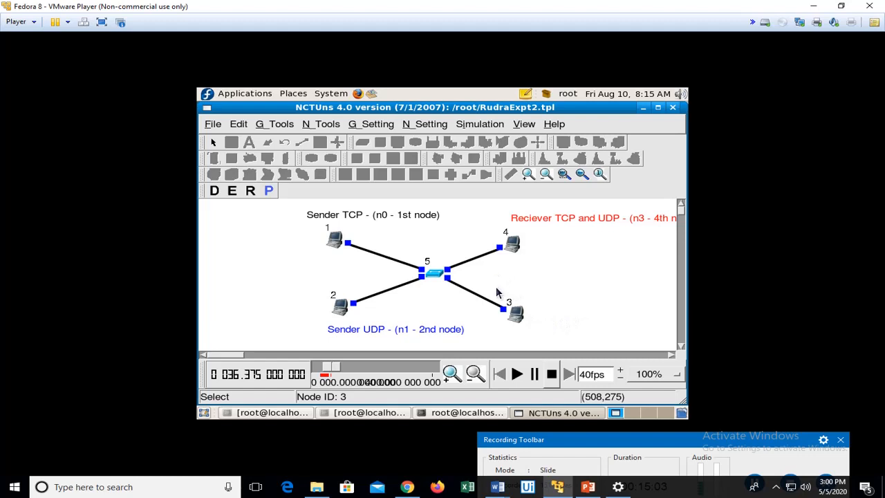
pyautogui.click(551, 374)
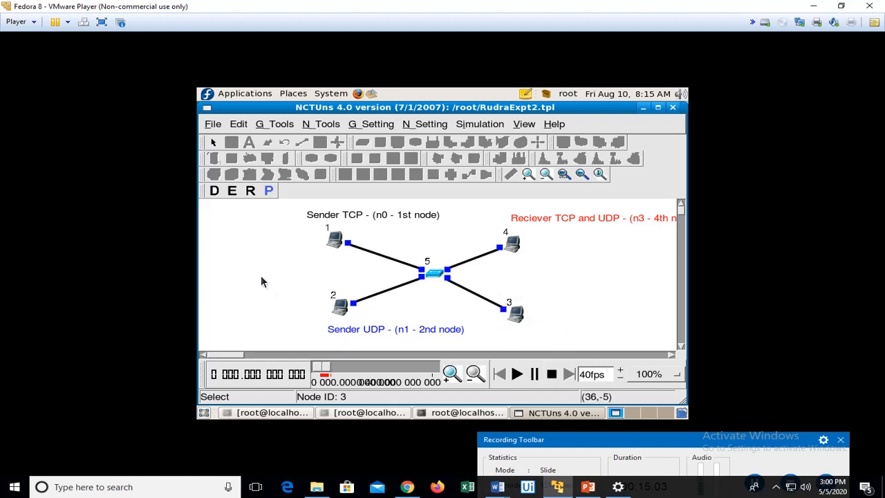
pyautogui.click(250, 191)
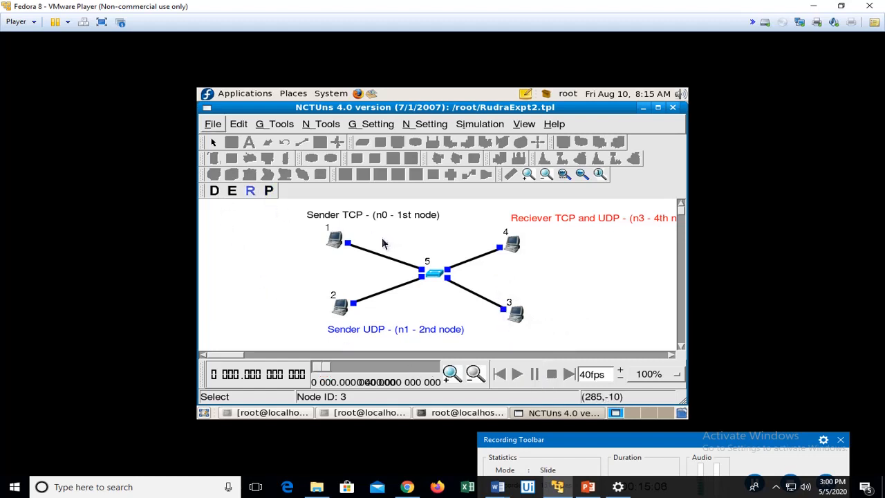
# Run the simulation again through its file transfers and play back the result, stopping the playback partway
pyautogui.click(466, 125)
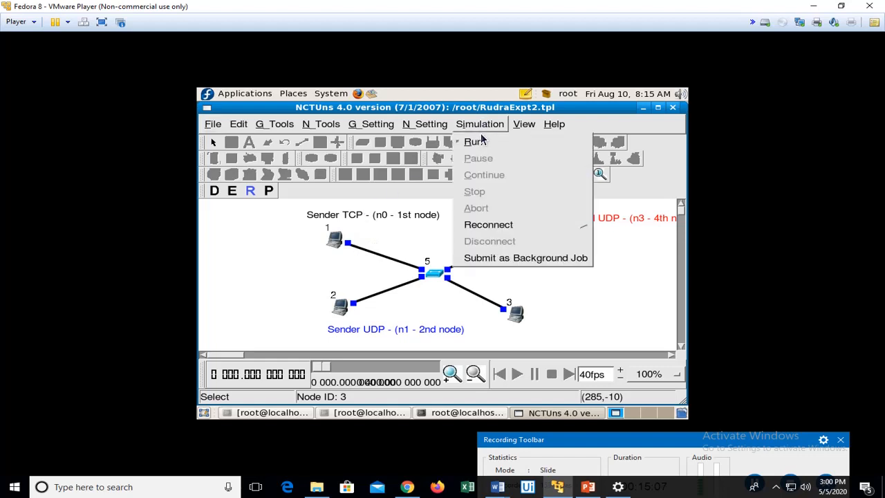
pyautogui.click(482, 140)
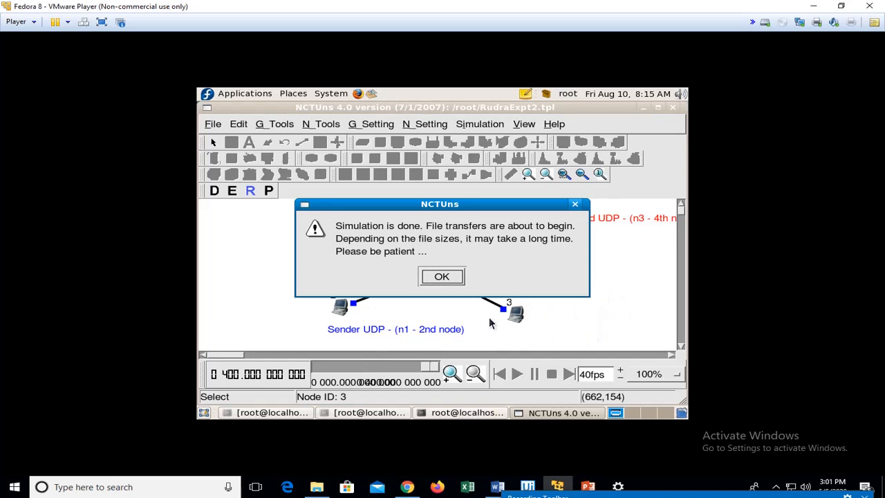
pyautogui.click(442, 276)
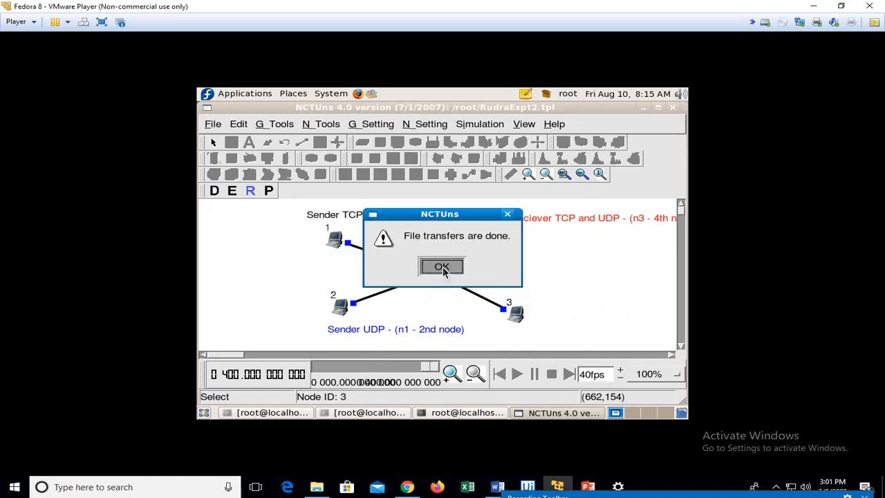
pyautogui.click(442, 268)
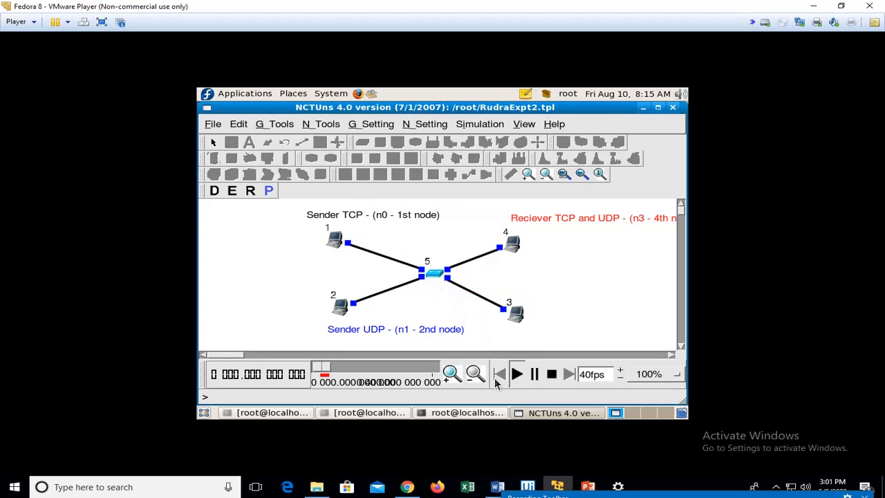
pyautogui.click(517, 374)
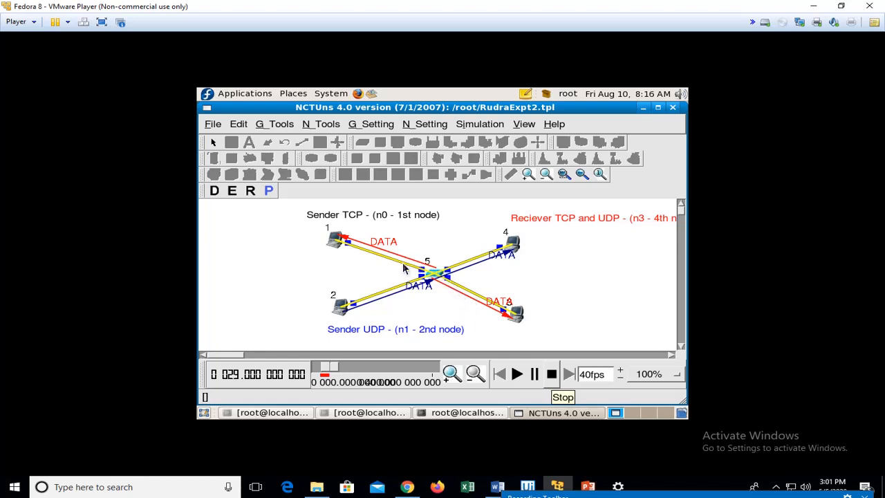
pyautogui.click(552, 377)
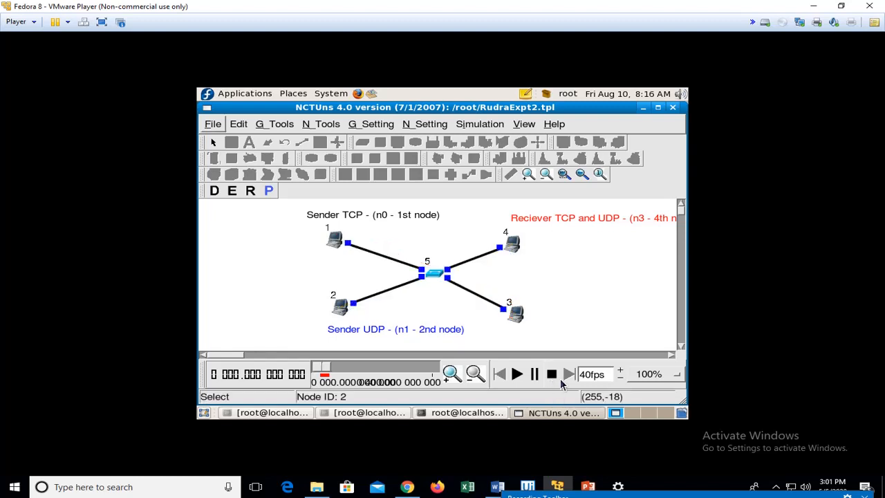
# Open the graph plotting tool and plot the output throughput log RudraExpt2.8023_N1_P1_OutThrput.log from the results folder
pyautogui.click(272, 126)
pyautogui.click(295, 250)
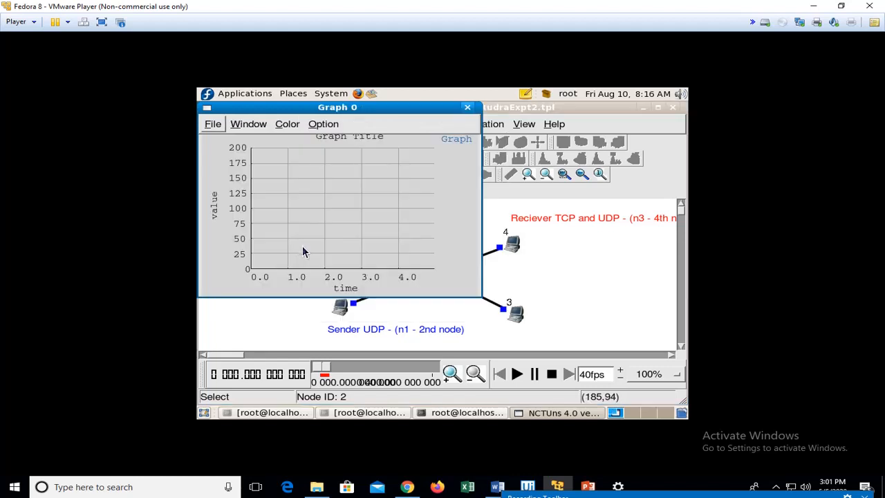
pyautogui.click(220, 126)
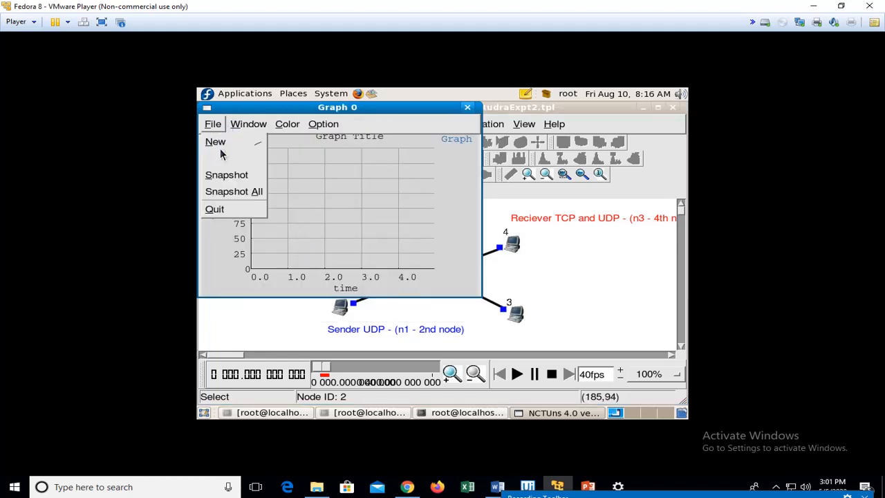
pyautogui.click(223, 158)
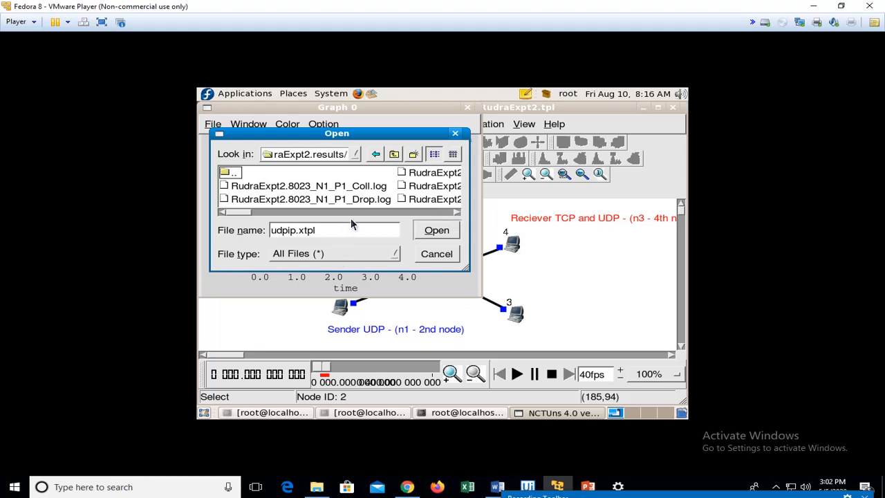
pyautogui.click(436, 212)
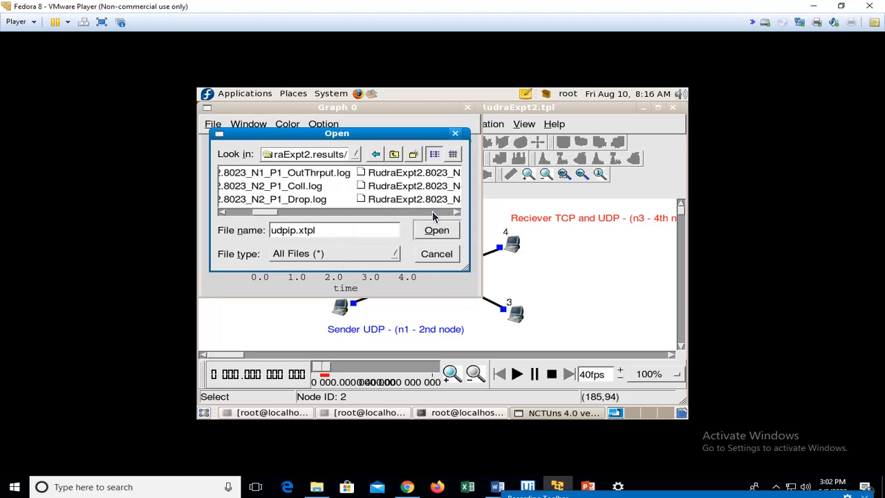
pyautogui.doubleClick(312, 174)
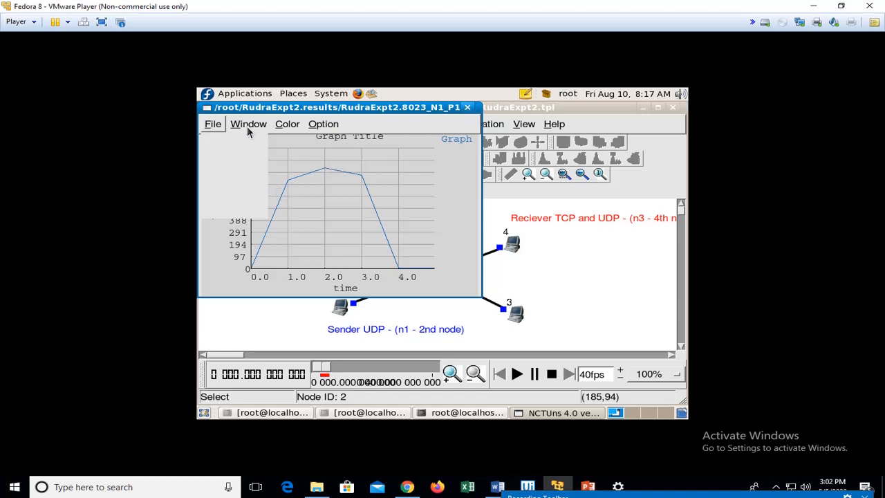
# Plot the drop log RudraExpt2.8023_N1_P1_Drop.log and the collision log RudraExpt2.8023_N1_P1_Coll.log, closing the graph window when done
pyautogui.click(222, 161)
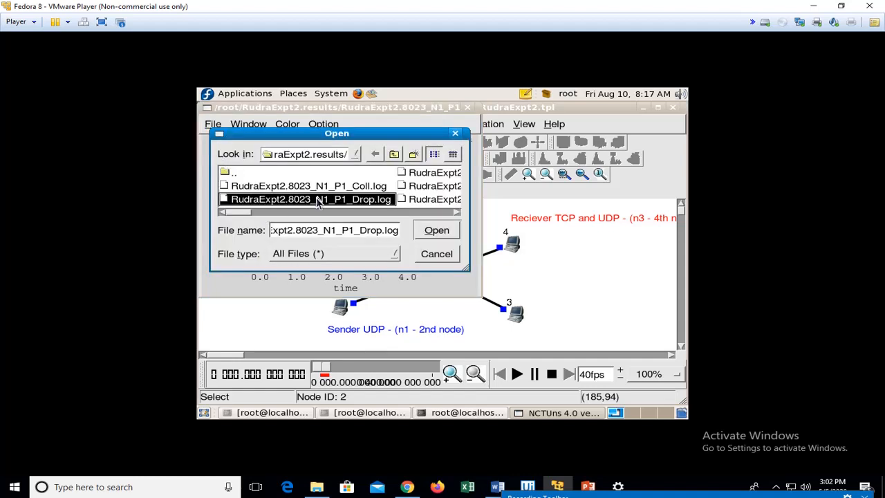
pyautogui.doubleClick(343, 202)
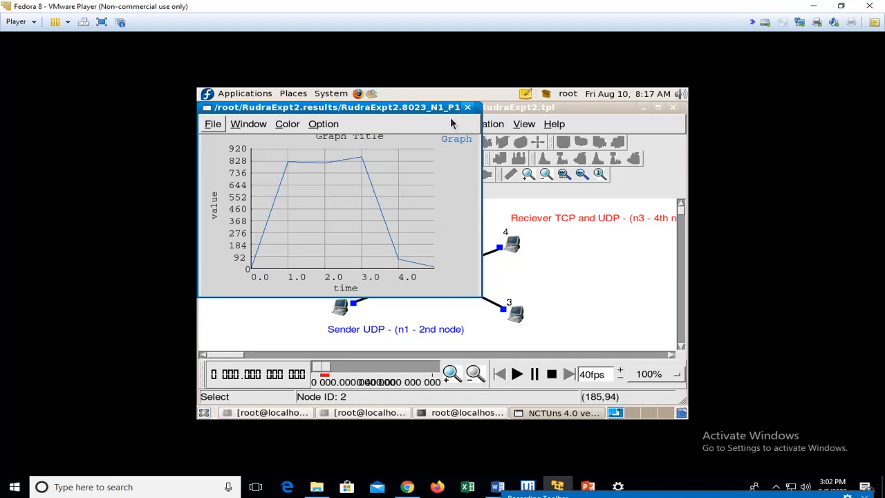
pyautogui.click(210, 132)
pyautogui.click(217, 158)
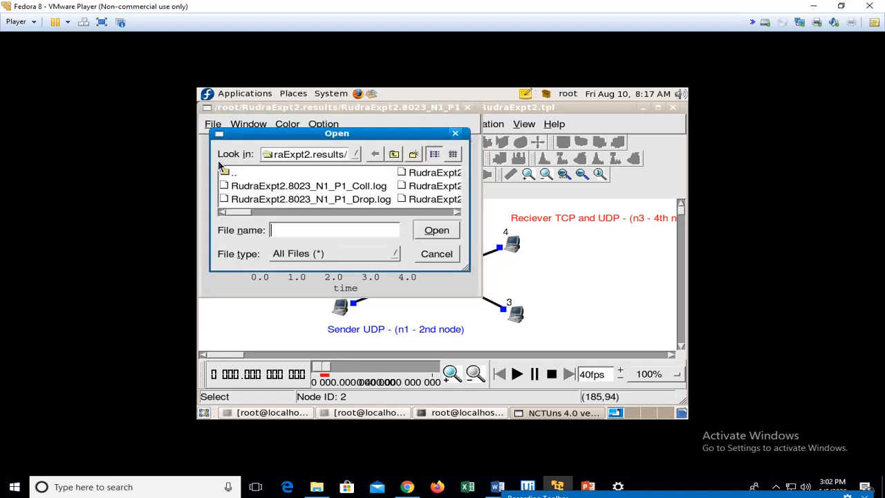
pyautogui.click(335, 188)
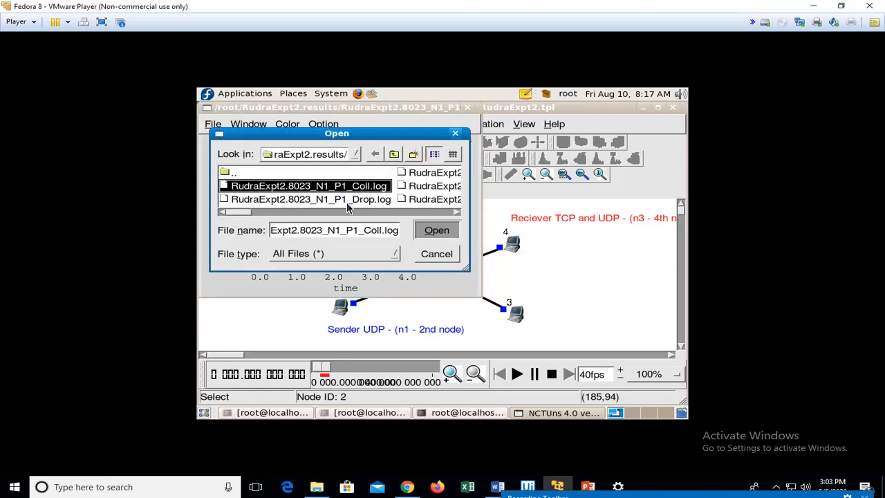
pyautogui.click(433, 234)
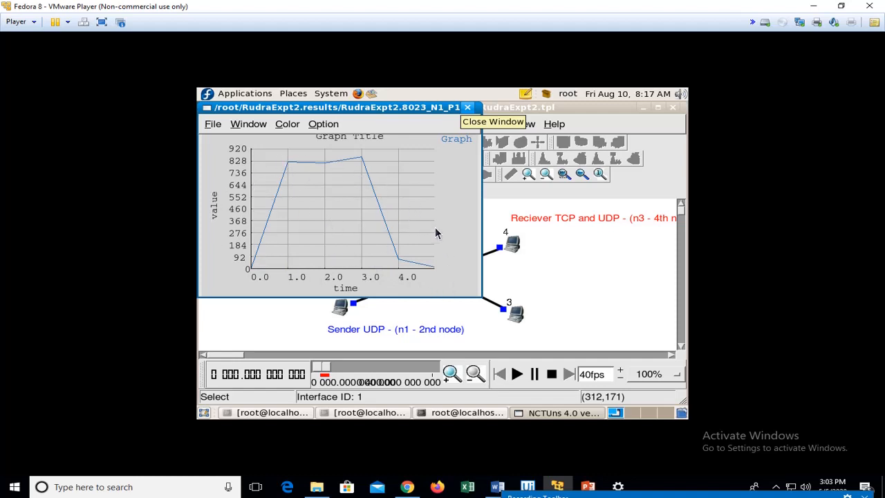
pyautogui.click(468, 108)
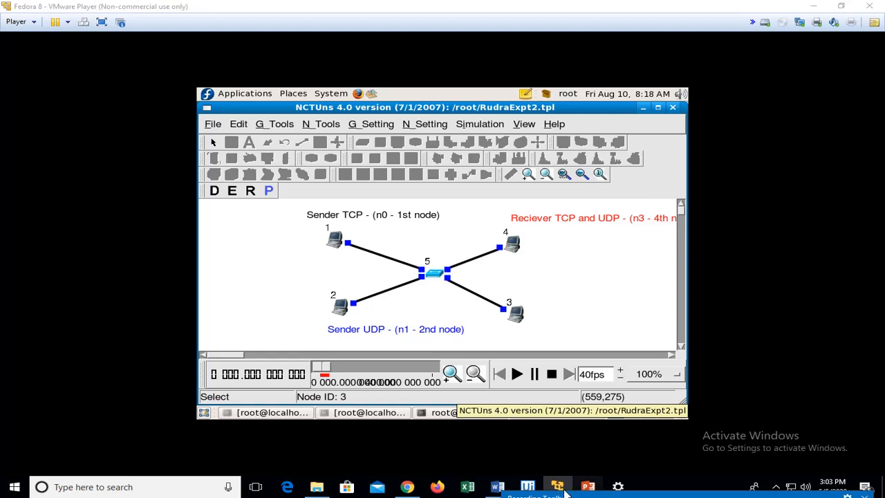
# Switch to PowerPoint and present the slide show from the Experiment 2 slide, advancing to the Experiment 4 slide
pyautogui.click(587, 486)
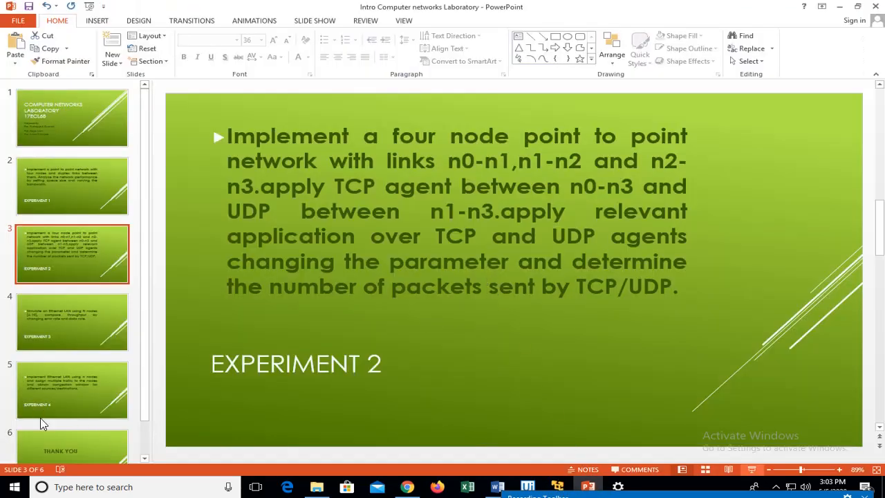
pyautogui.click(752, 470)
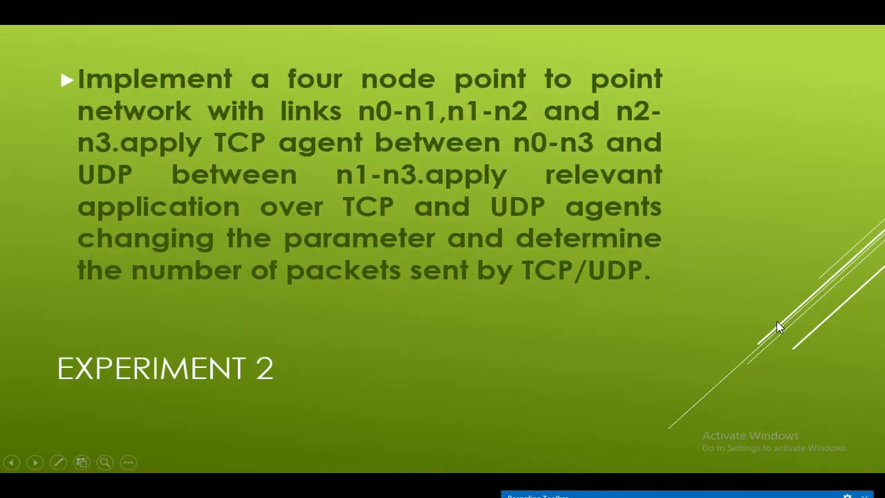
pyautogui.scroll(-4, 782, 321)
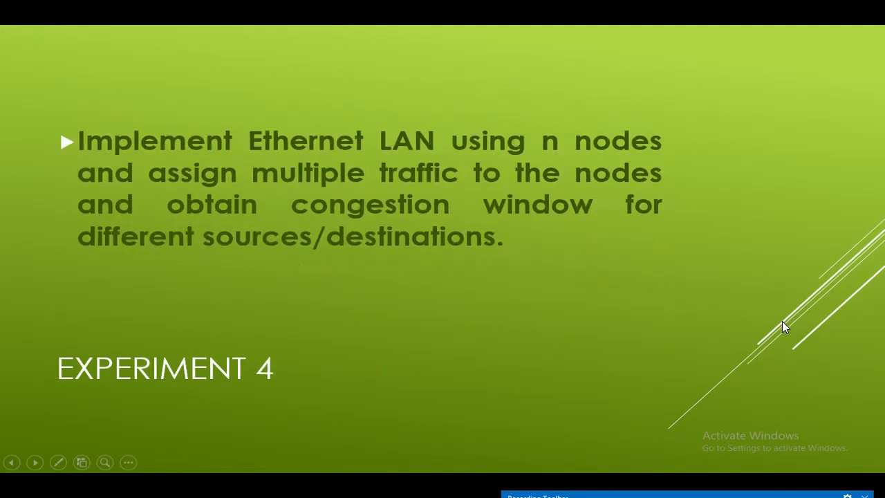